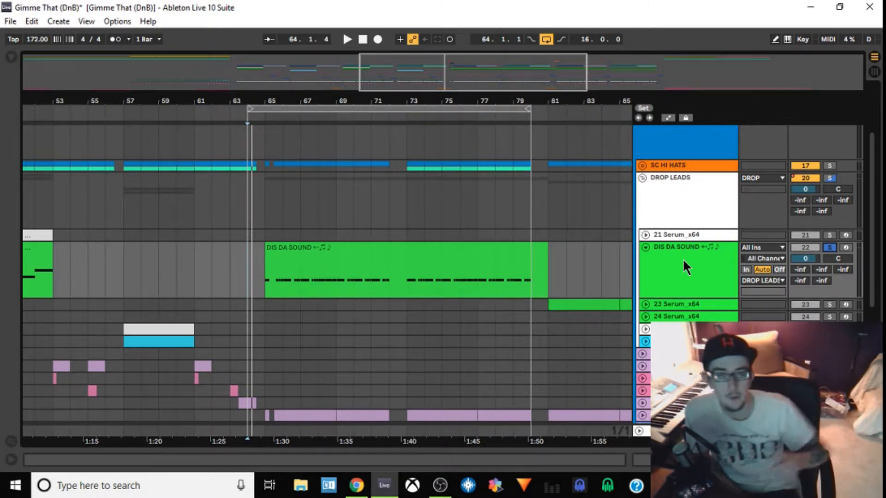
left_click(646, 247)
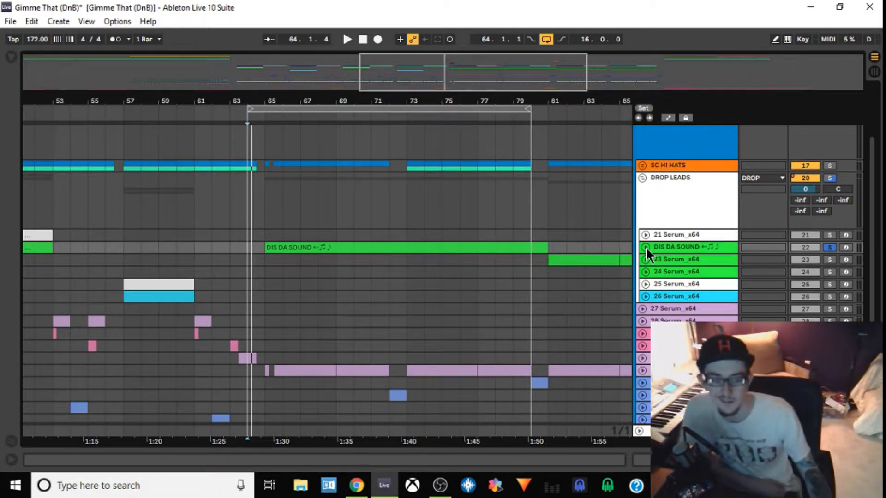
left_click(646, 248)
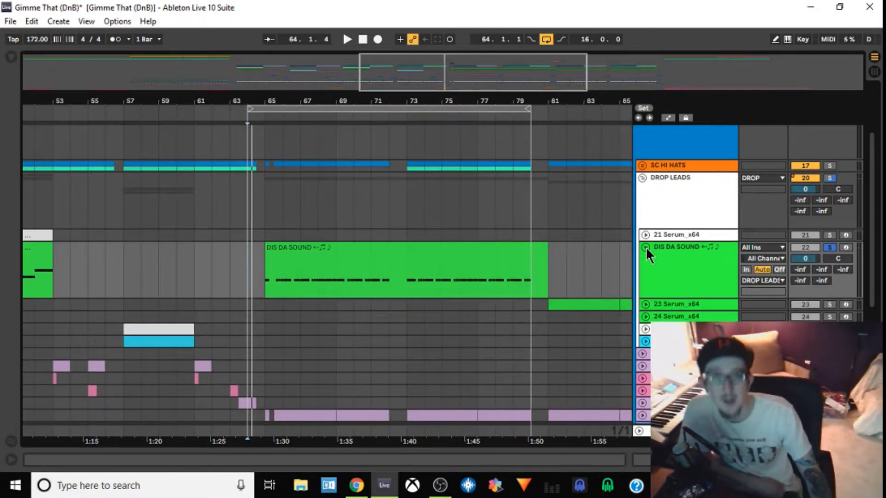
left_click(646, 248)
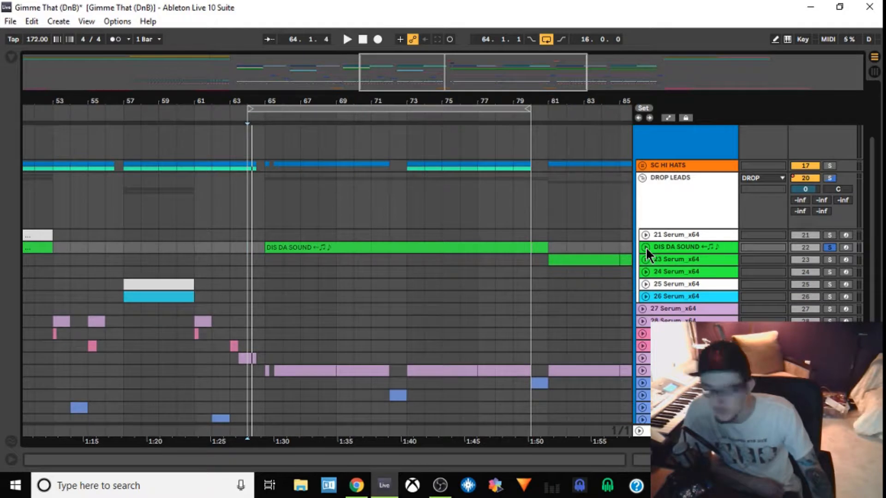
left_click_drag(454, 67, 401, 62)
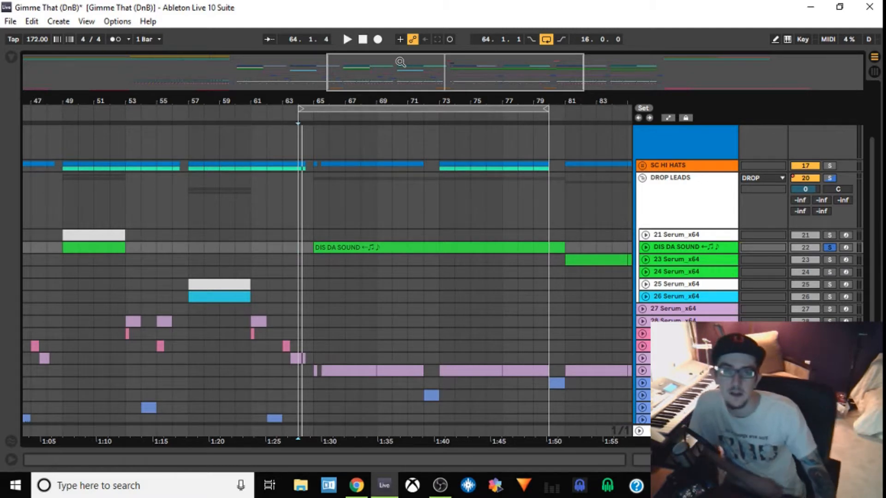
left_click_drag(400, 62, 386, 63)
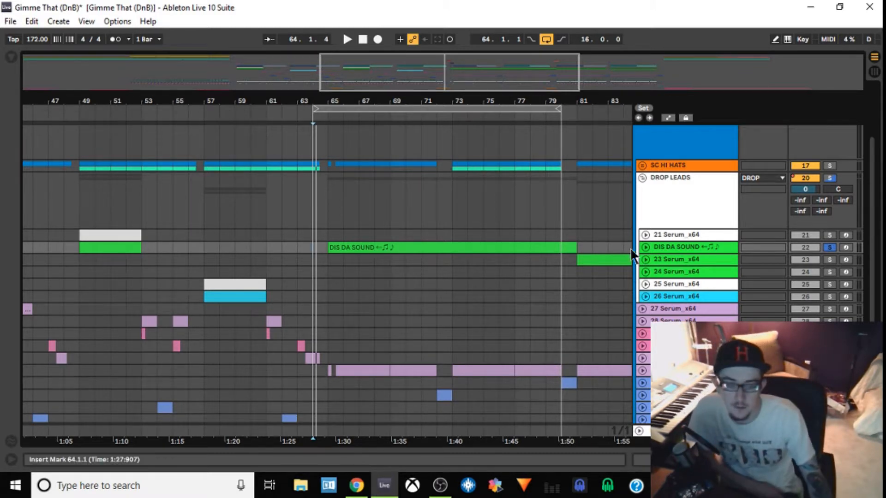
Unfold the DIS DA SOUND track and show its device chain.
left_click(645, 247)
double_click(658, 246)
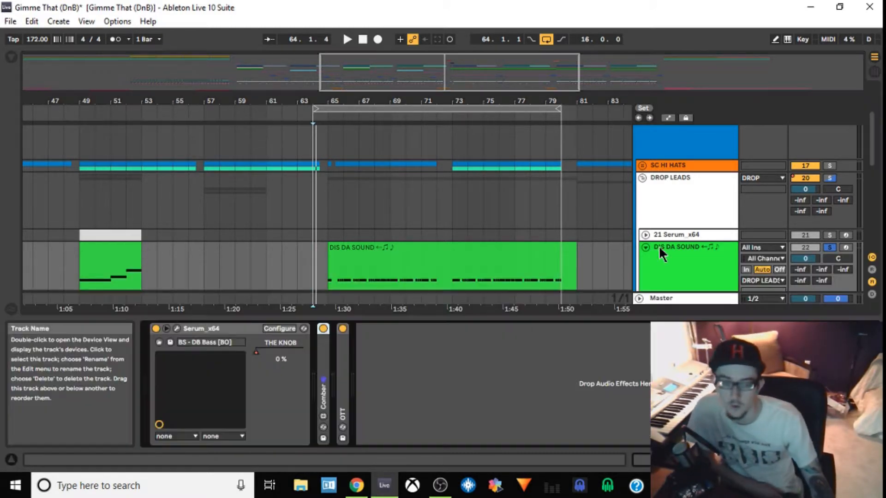
left_click_drag(492, 102, 482, 95)
scroll(416, 184, "down", 1)
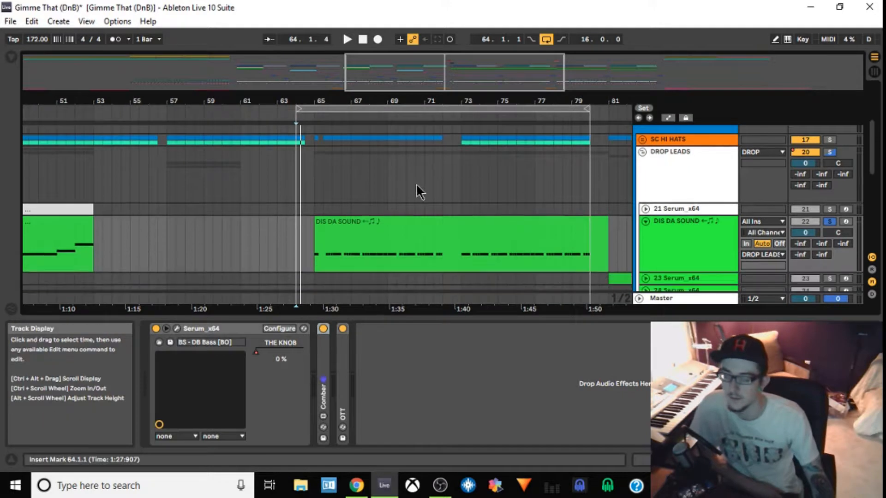
Arm the DIS DA SOUND track and deactivate its Comber and OTT effects.
left_click(316, 239)
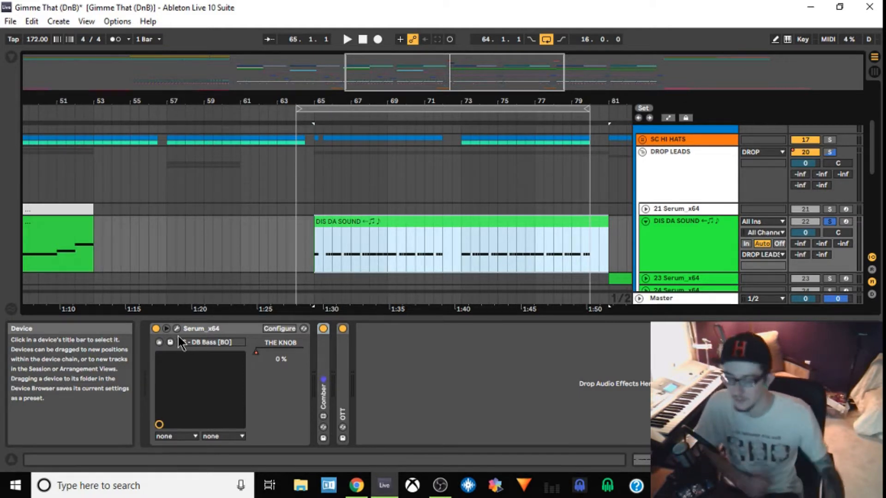
left_click(847, 222)
left_click(343, 330)
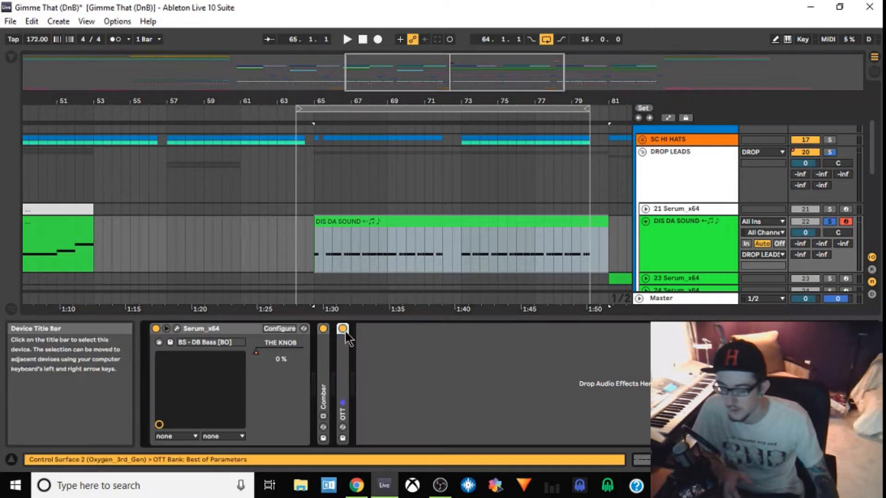
left_click(342, 329)
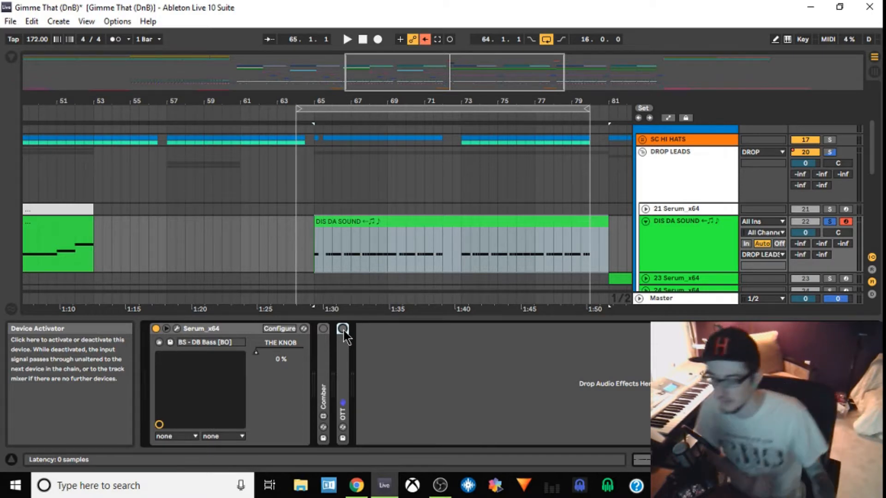
Open the track's Serum synth and bypass the Distortion, EQ, Filter and Compressor modules in its effects rack.
left_click(178, 328)
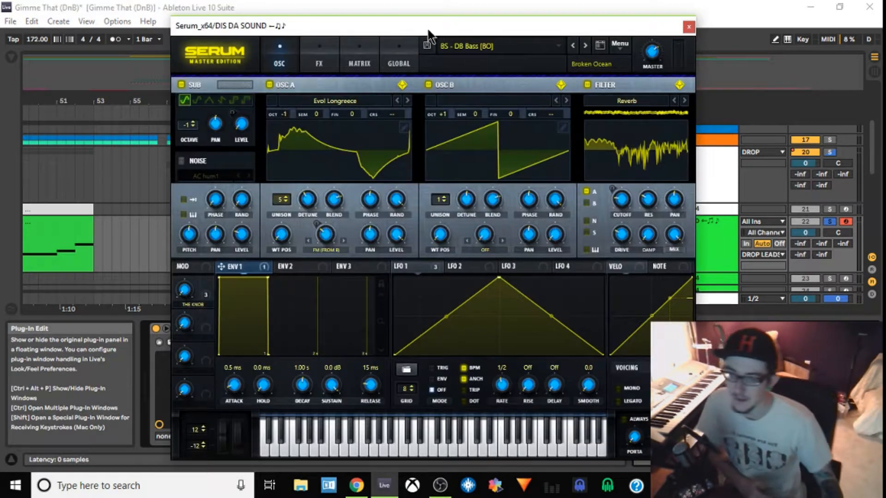
left_click_drag(428, 33, 426, 22)
left_click(335, 49)
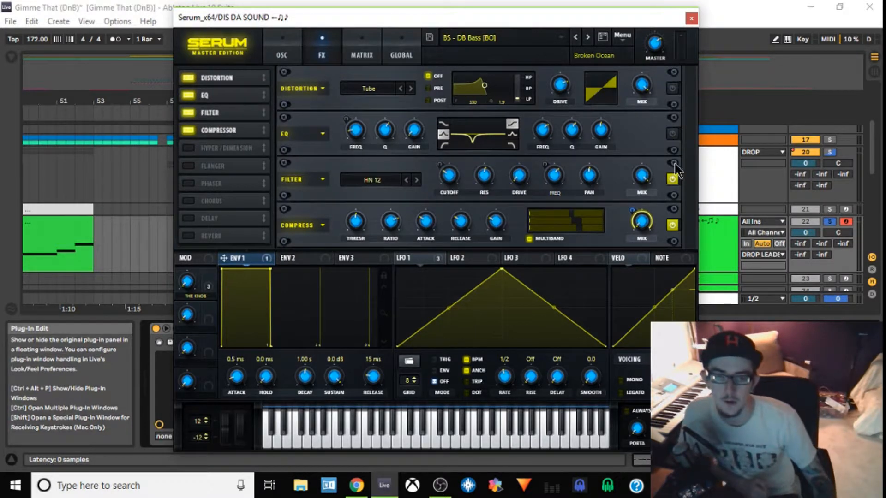
Switch off Serum's filter, oscillator B and sub oscillator so only oscillator A plays.
left_click(282, 55)
left_click(591, 76)
left_click(432, 76)
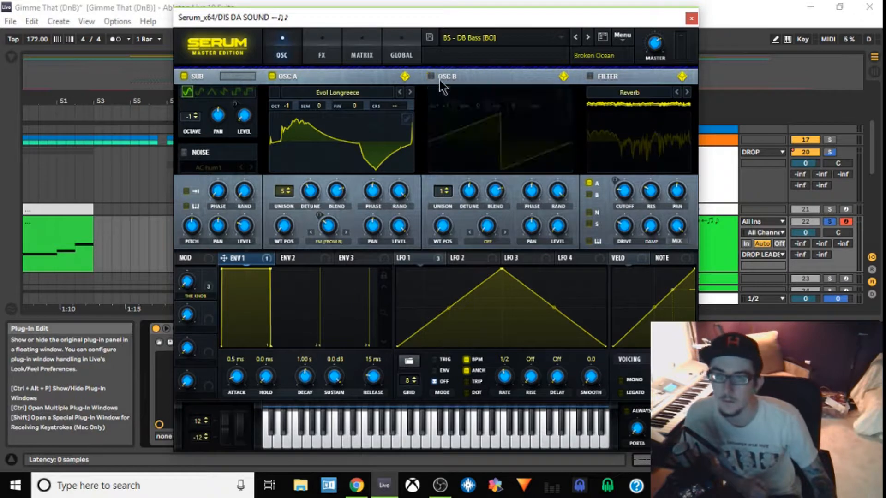
left_click(190, 77)
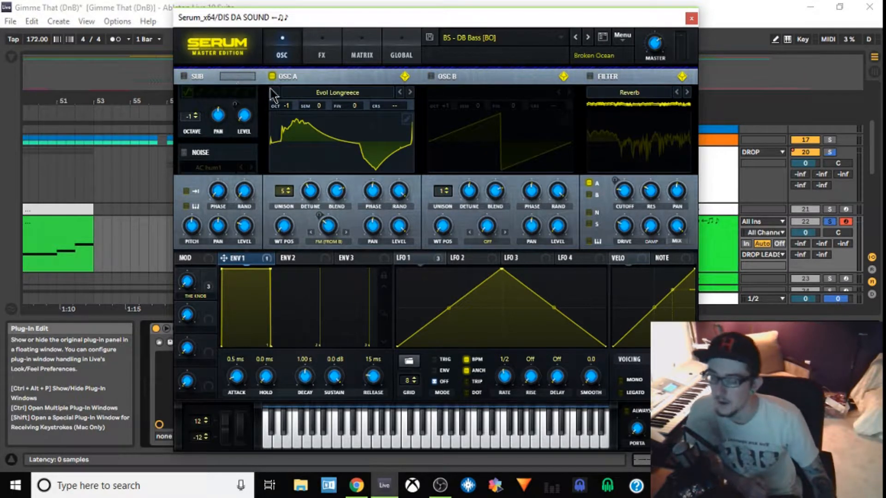
left_click_drag(343, 21, 337, 23)
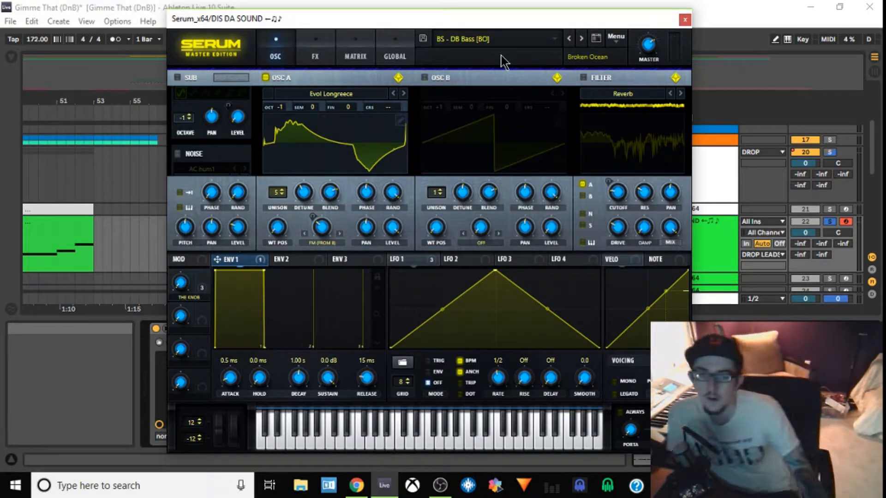
left_click_drag(648, 27, 672, 28)
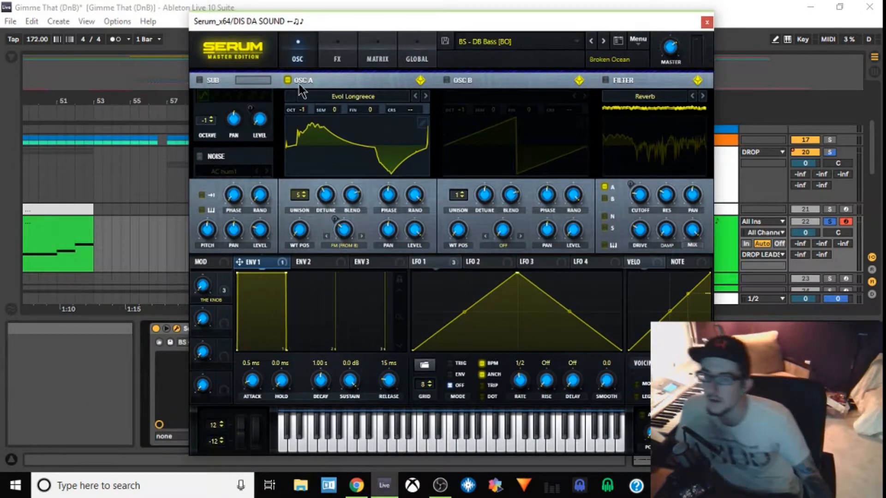
Examine oscillator A's wavetable choice in the Digital category and its unison, detune and blend settings.
left_click(317, 95)
mouse_move(343, 135)
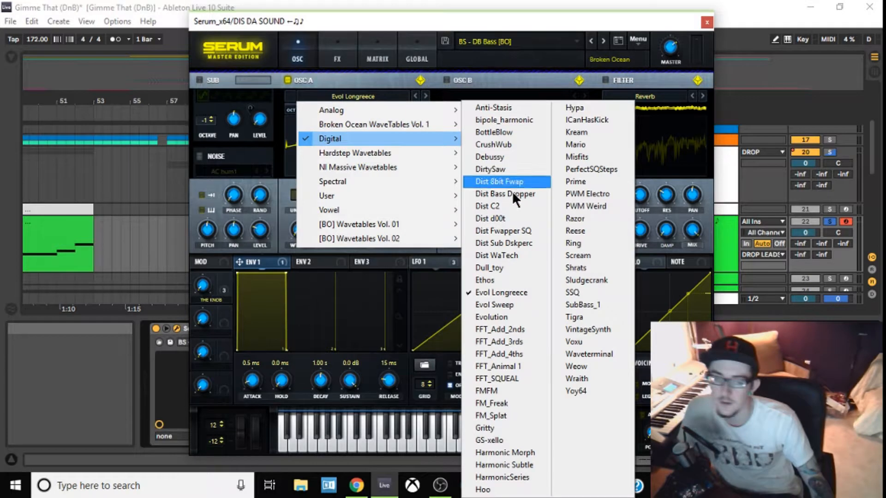
left_click(358, 73)
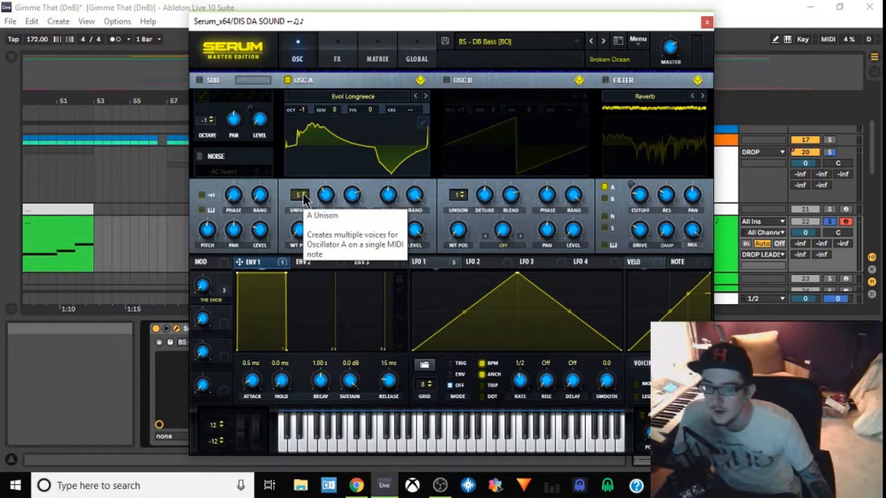
left_click(333, 201)
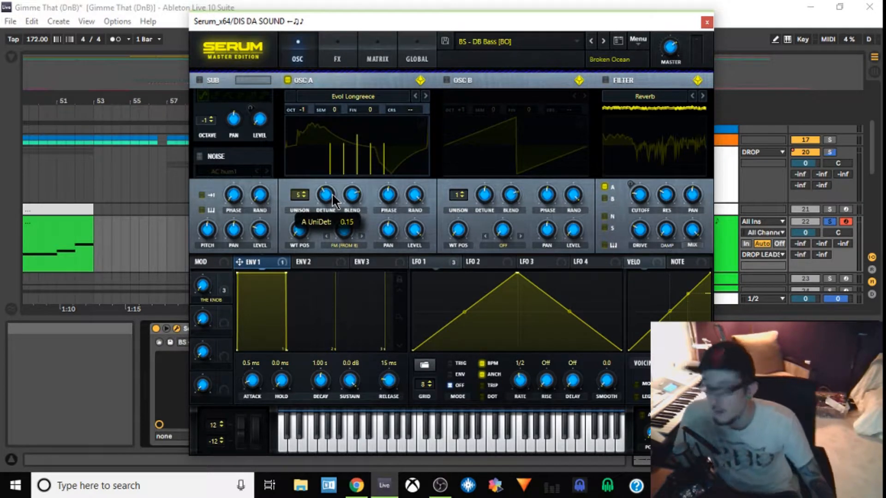
left_click(345, 196)
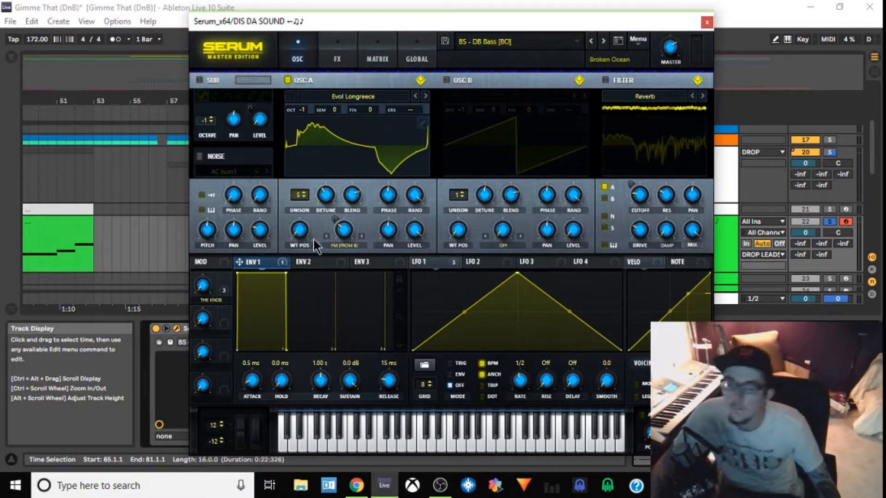
Set oscillator A's warp mode to FM (from B) and assign THE KNOB macro to the warp amount.
left_click(342, 247)
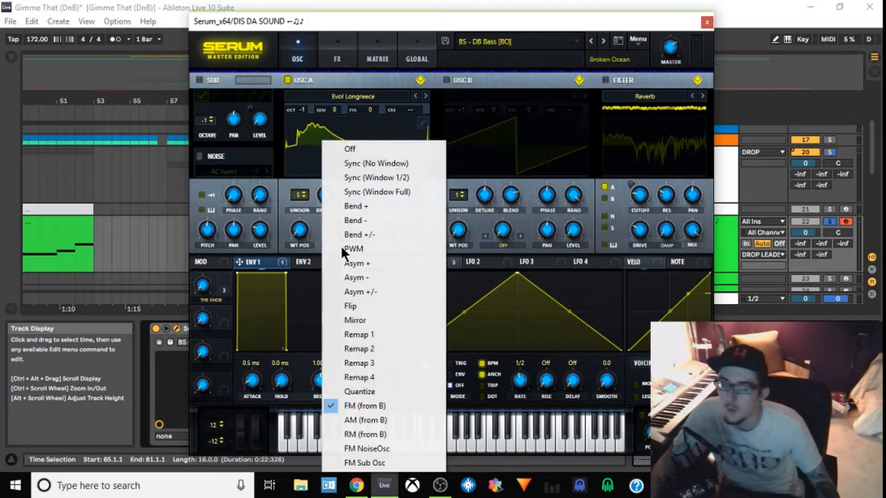
left_click(351, 406)
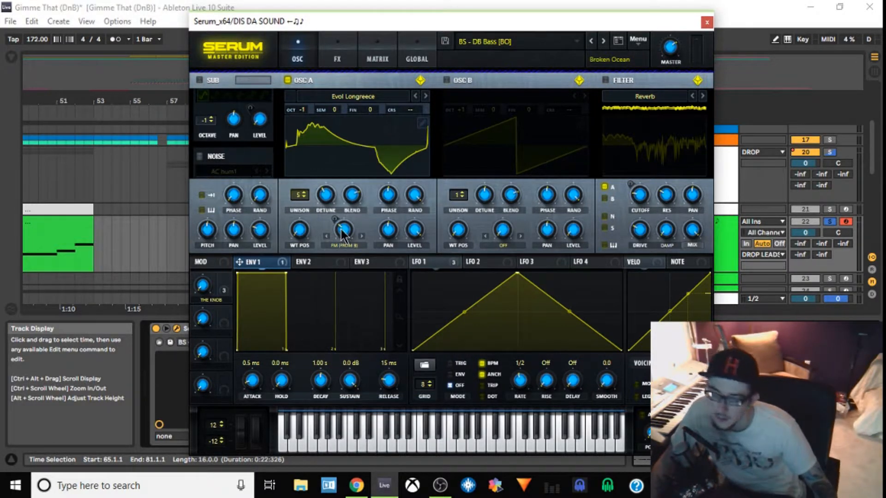
mouse_move(343, 234)
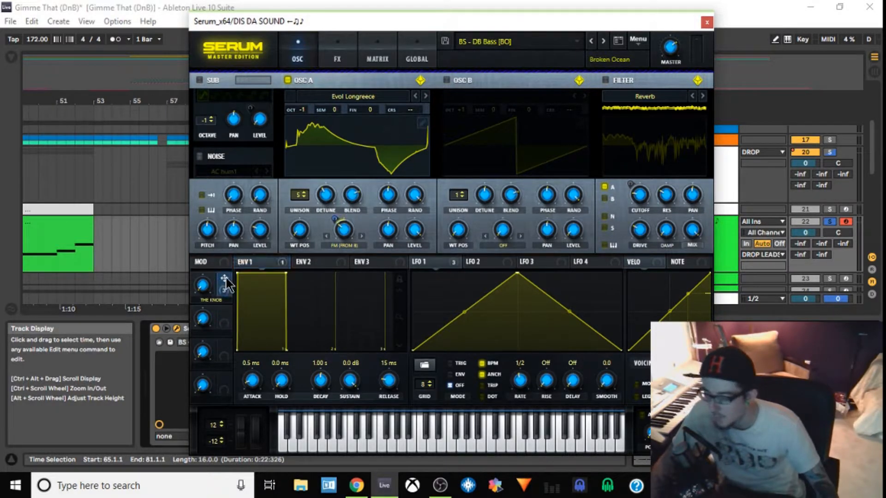
left_click_drag(217, 281, 334, 222)
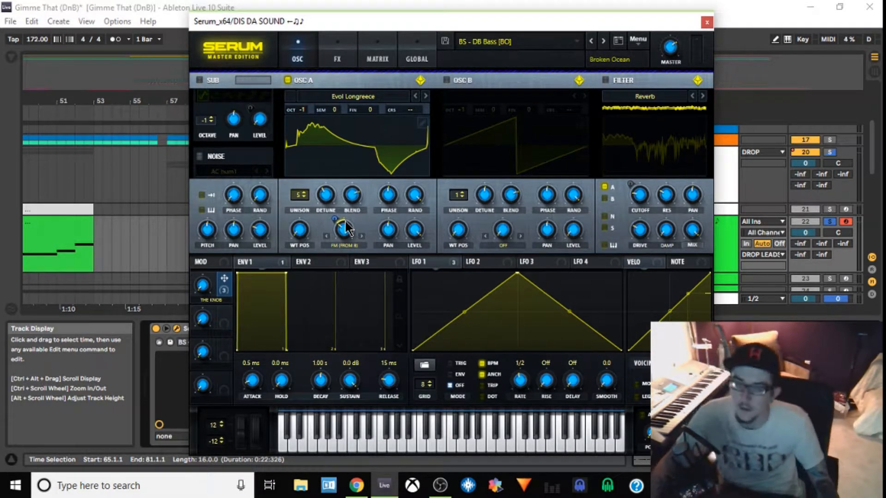
Switch oscillator B and the sub oscillator back on.
left_click(454, 80)
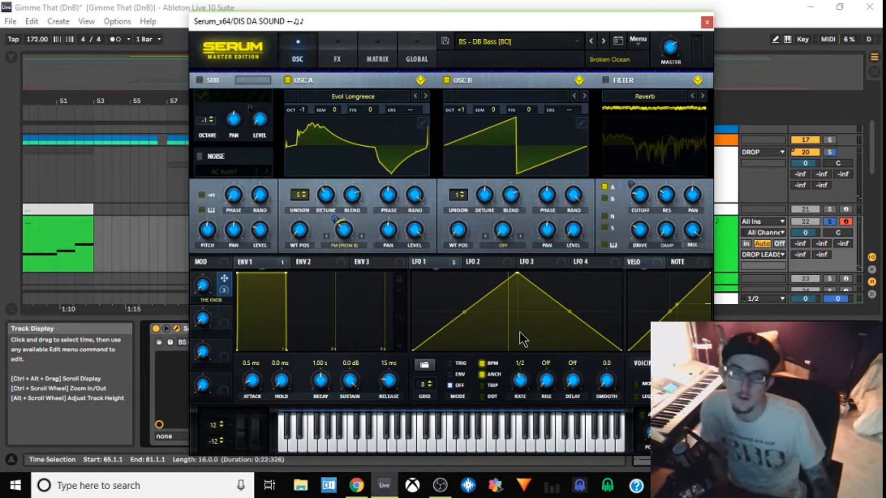
left_click(207, 82)
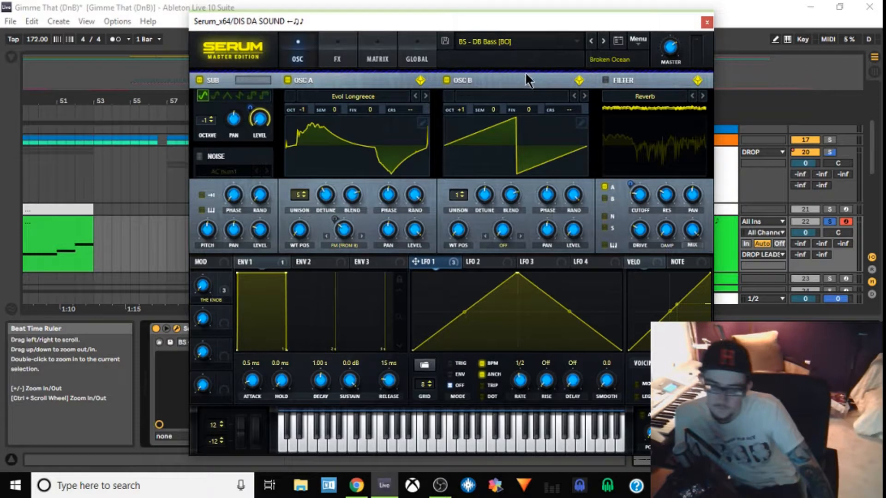
Switch on the filter and set its type to Reverb from the Misc category.
left_click(605, 80)
left_click(637, 97)
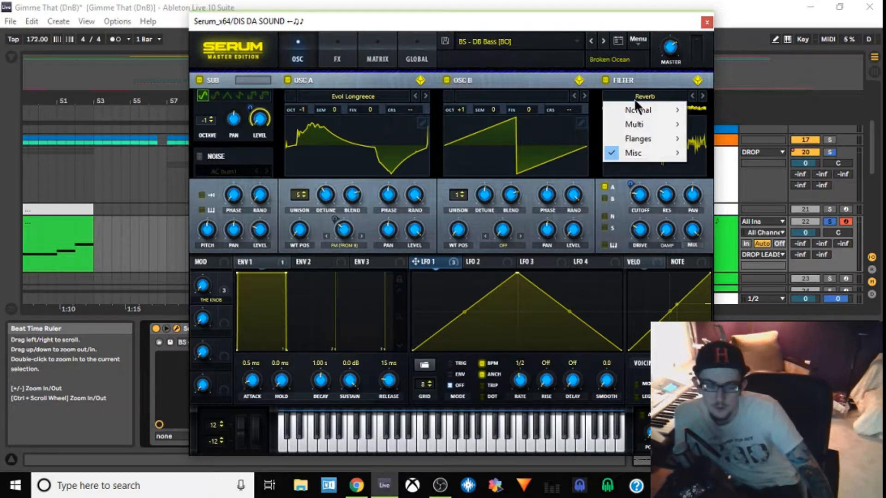
mouse_move(642, 148)
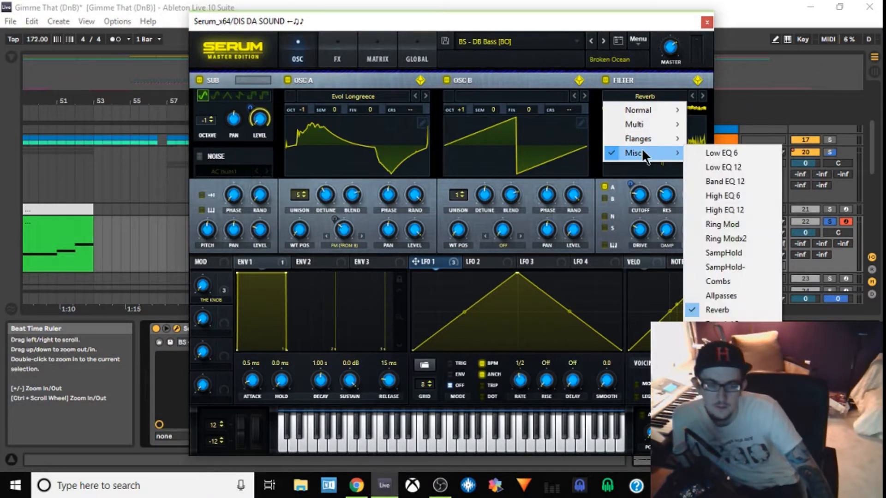
left_click(734, 309)
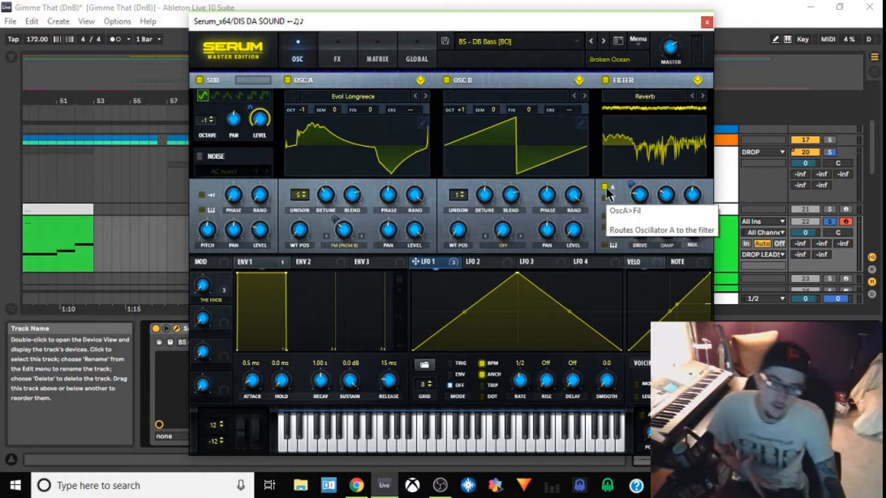
Examine the filter's cutoff, resonance, drive and damp settings, and sweep THE KNOB macro to hear its effect.
left_click(645, 198)
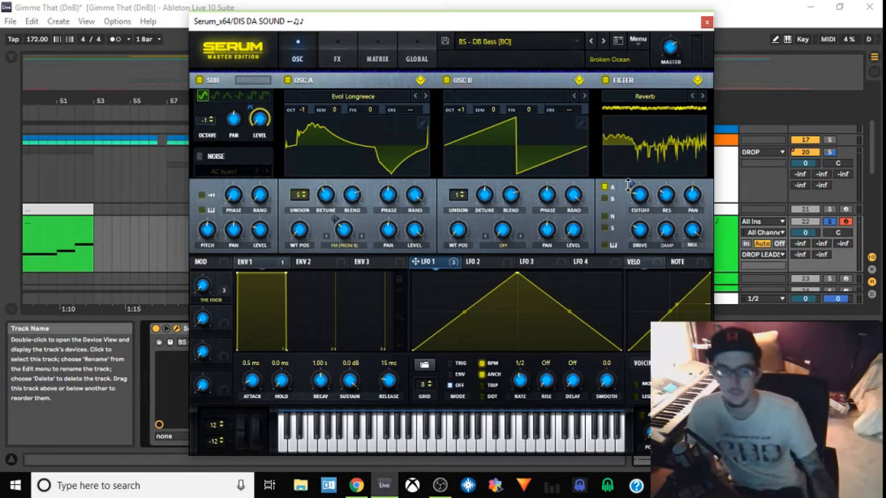
mouse_move(666, 197)
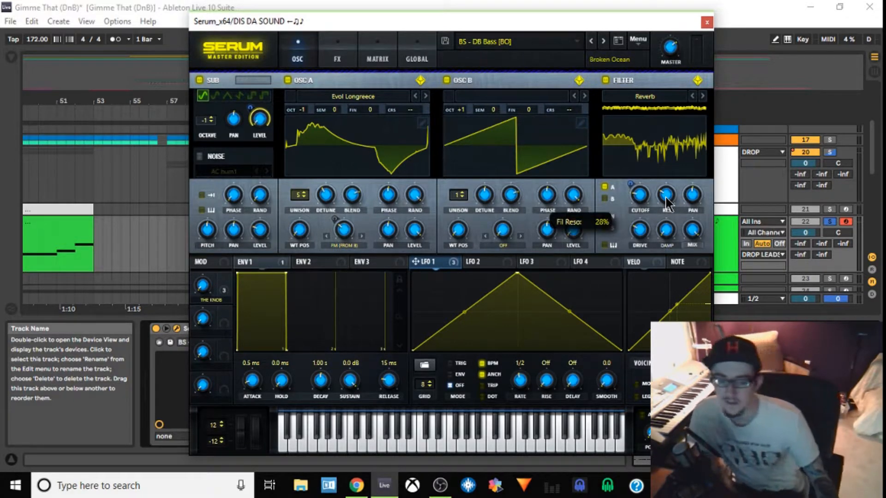
mouse_move(644, 237)
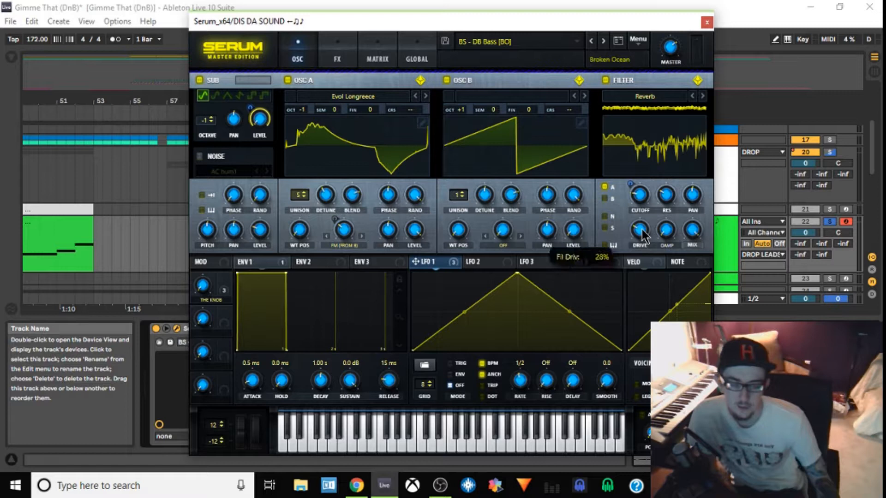
mouse_move(667, 248)
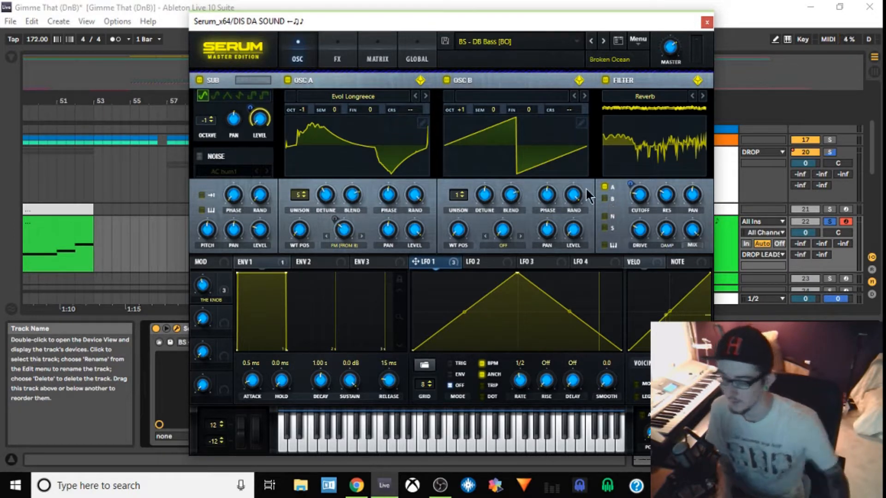
left_click_drag(206, 292, 184, 316)
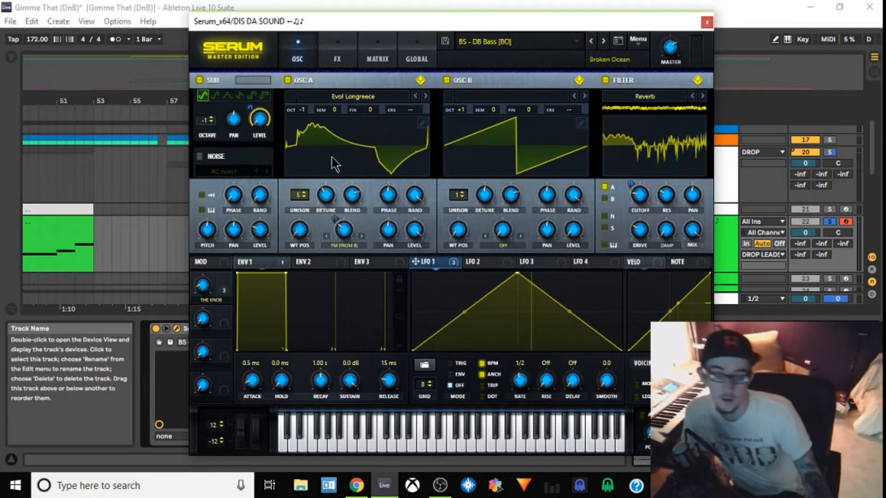
Switch on the Tube distortion in the effects section and check its drive.
left_click(339, 58)
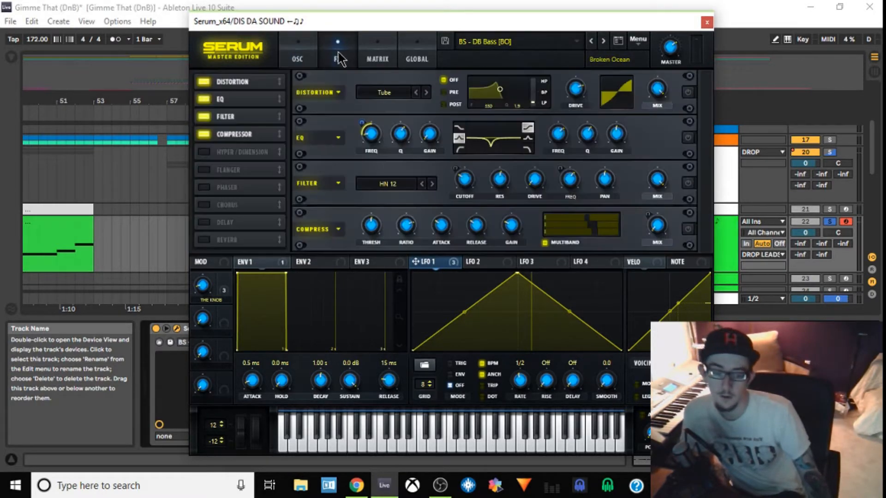
left_click(687, 92)
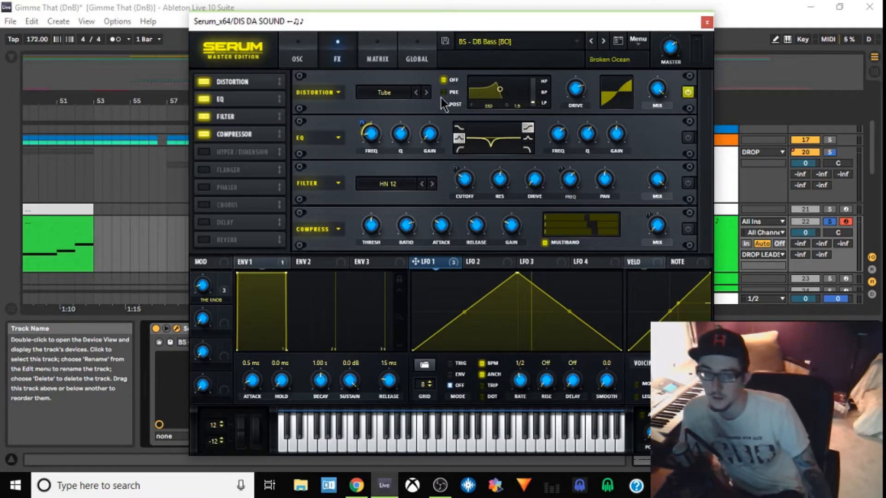
mouse_move(577, 95)
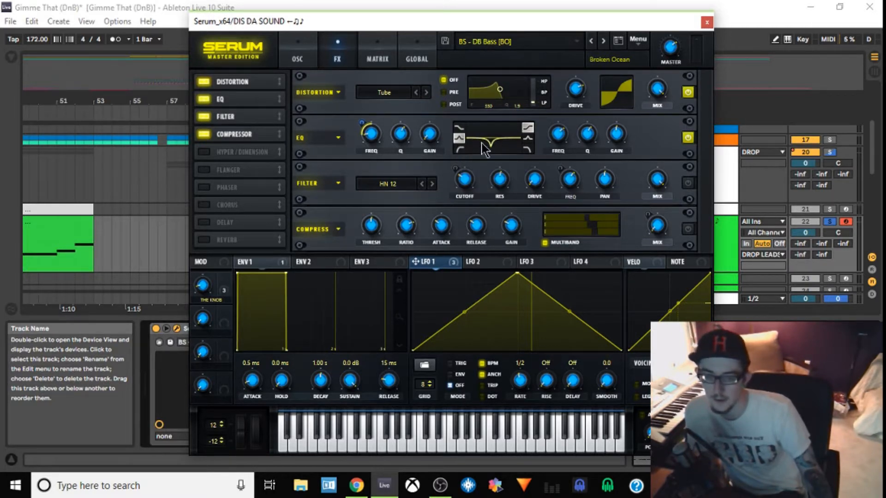
Switch on the EQ and examine its first band's frequency, Q and gain, plus LFO 1's modulation of that frequency.
mouse_move(372, 137)
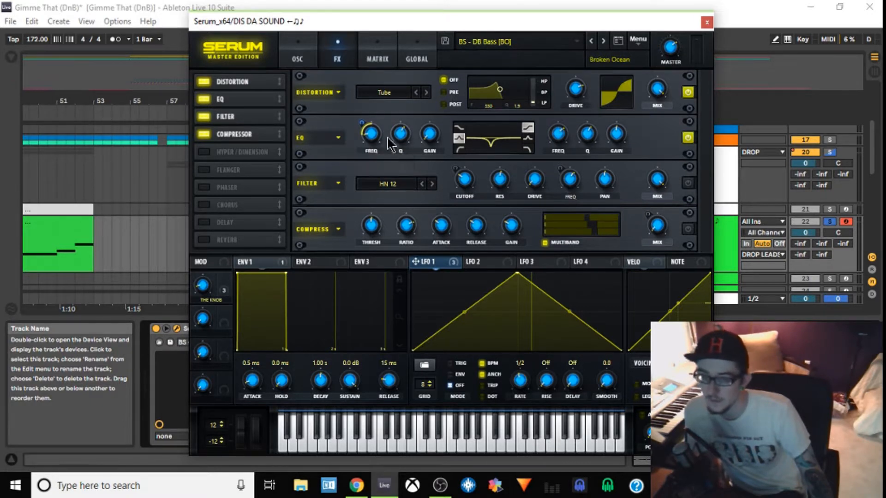
mouse_move(400, 136)
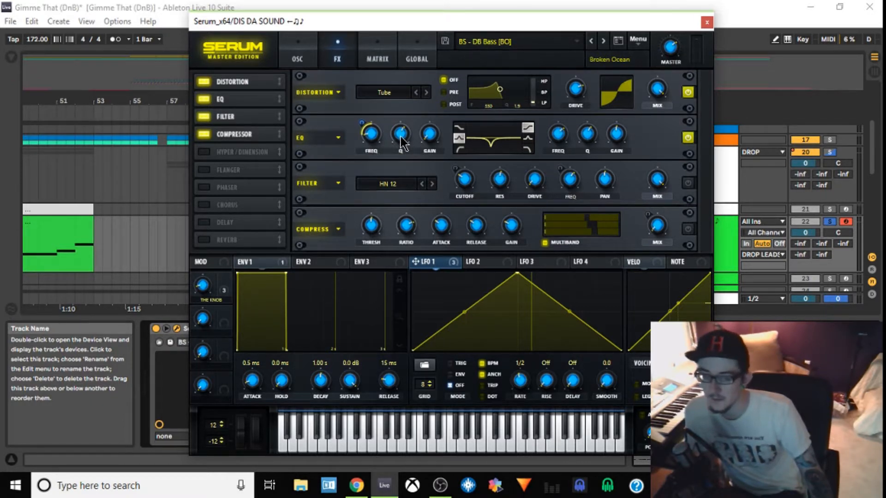
mouse_move(430, 135)
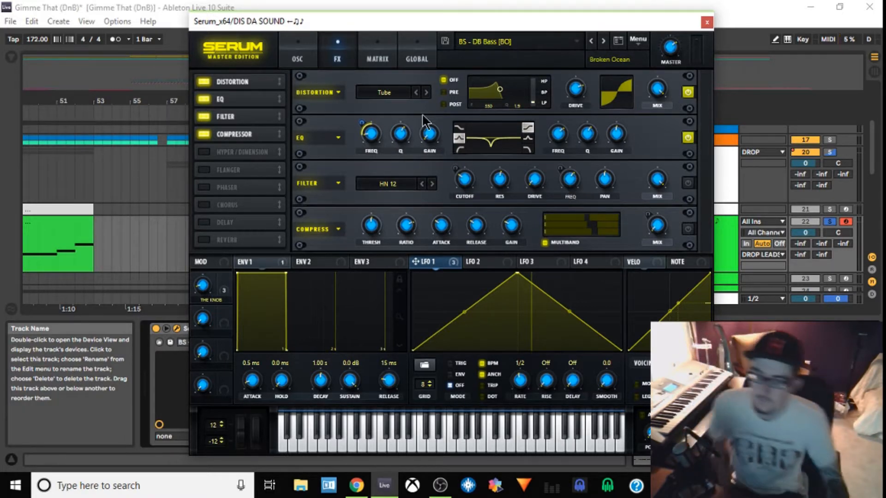
left_click(224, 282)
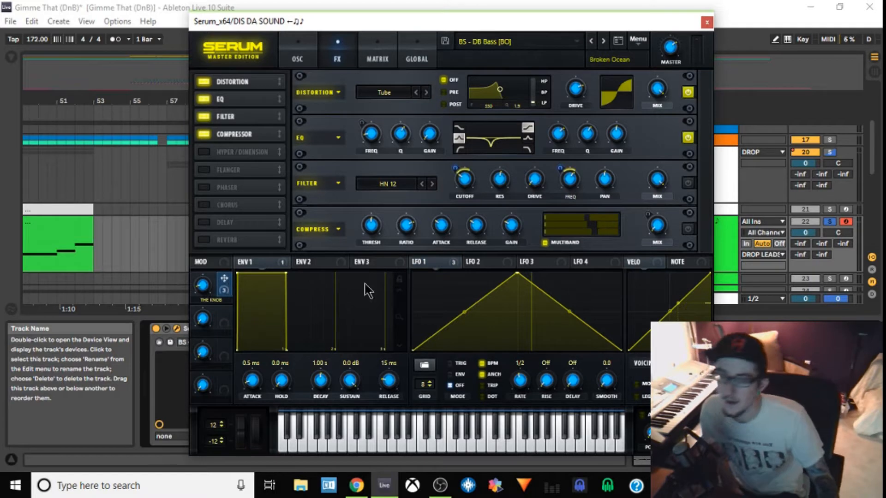
left_click(431, 267)
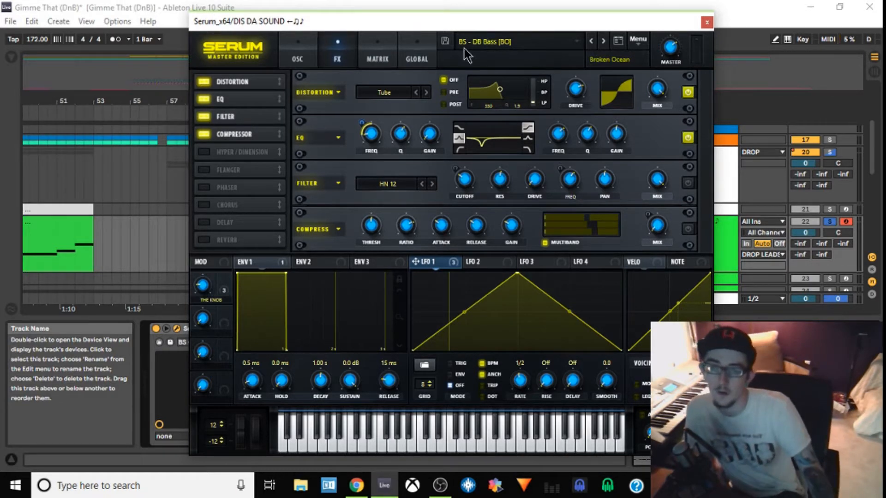
left_click_drag(450, 18, 444, 18)
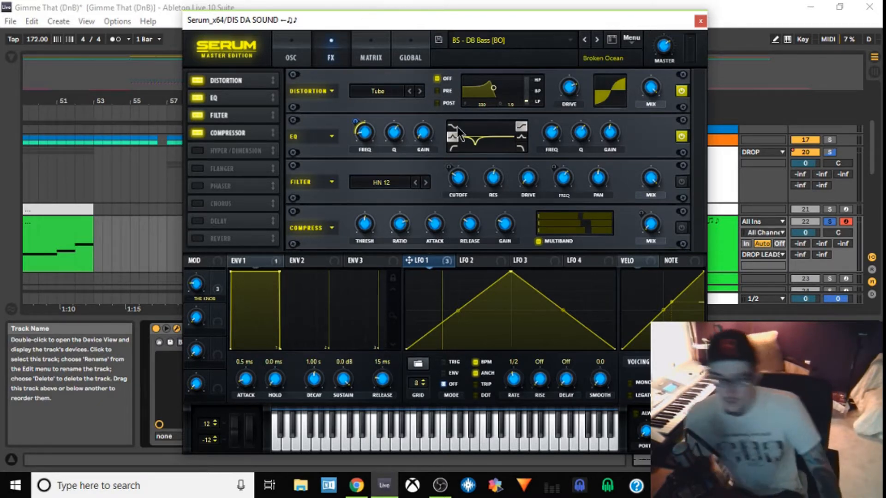
Switch on the effects filter with type HN 12 from the Multi category.
left_click(681, 184)
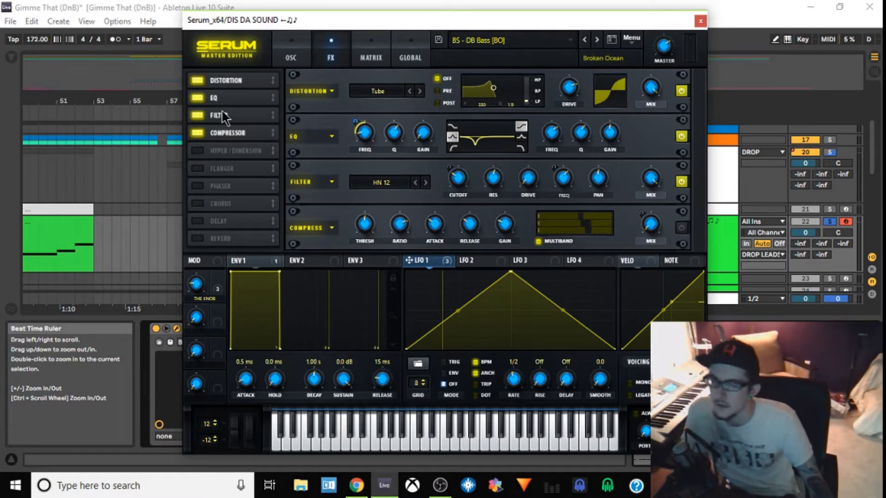
mouse_move(214, 129)
left_mouse_down()
mouse_move(204, 176)
mouse_move(215, 123)
left_mouse_up()
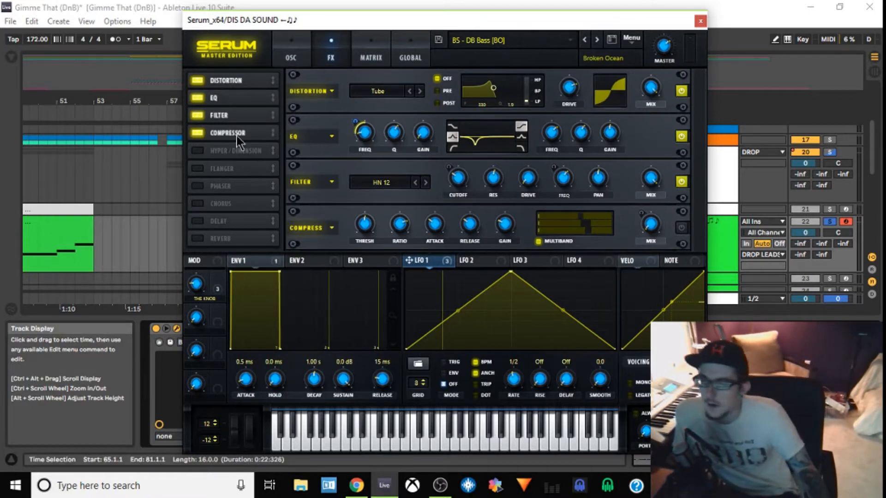
left_click(406, 183)
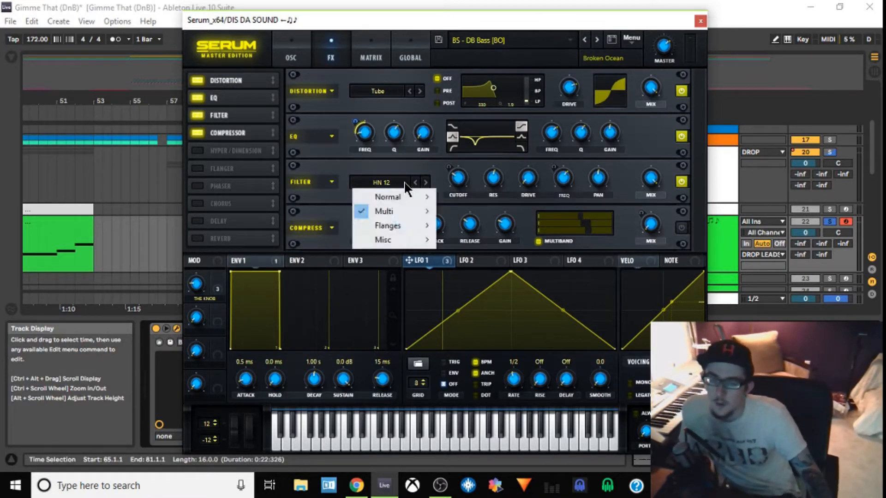
mouse_move(408, 207)
left_click(475, 304)
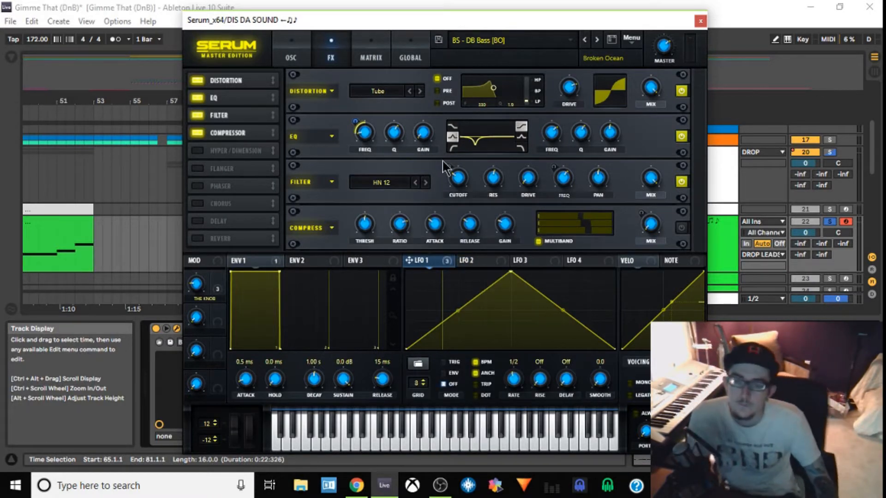
Examine the effects filter's cutoff, resonance, drive and freq settings, and THE KNOB macro's modulation of cutoff and freq.
mouse_move(459, 183)
mouse_move(494, 185)
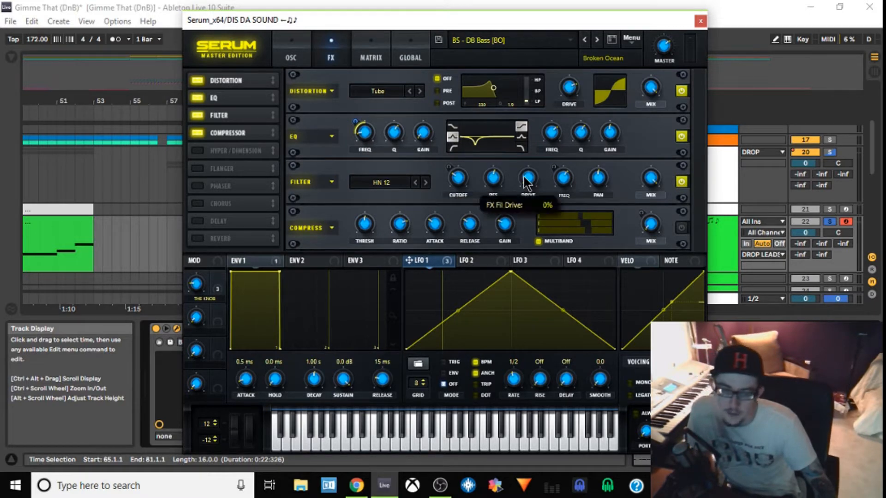
mouse_move(562, 184)
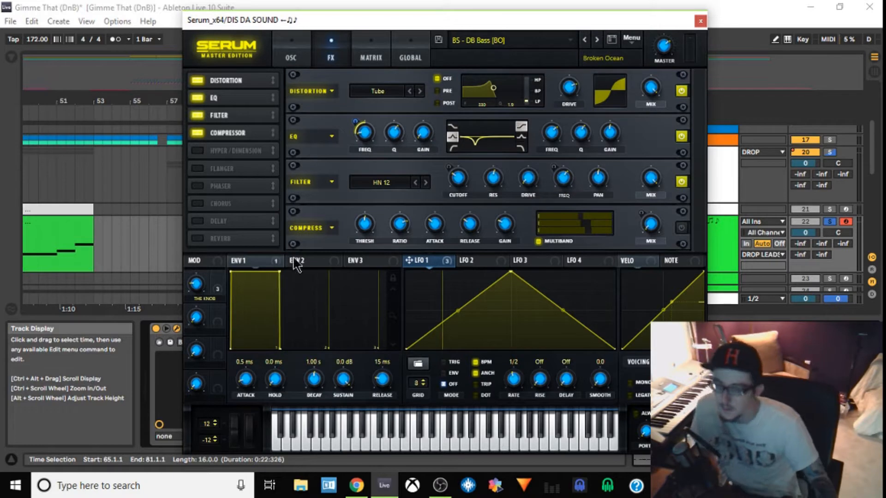
left_click(217, 280)
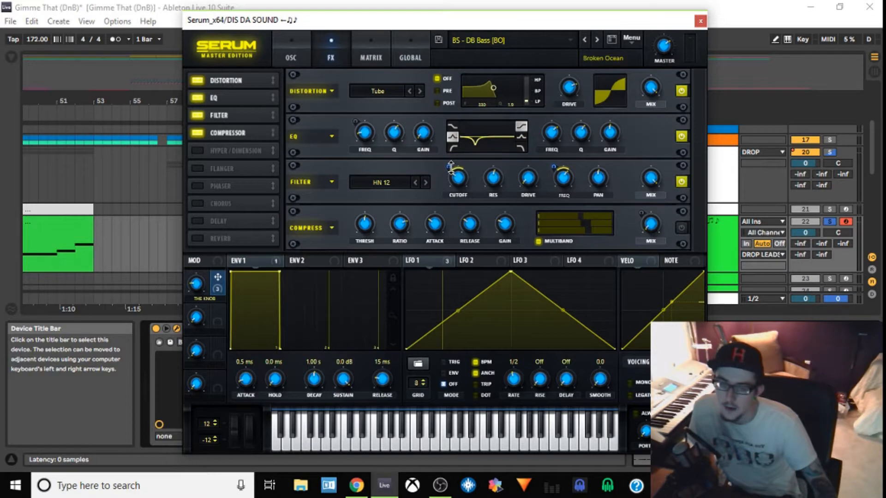
mouse_move(451, 166)
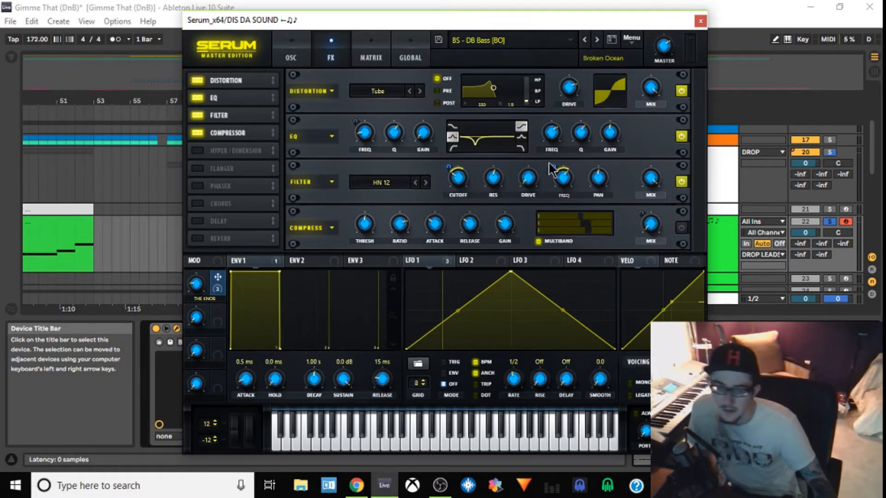
mouse_move(552, 166)
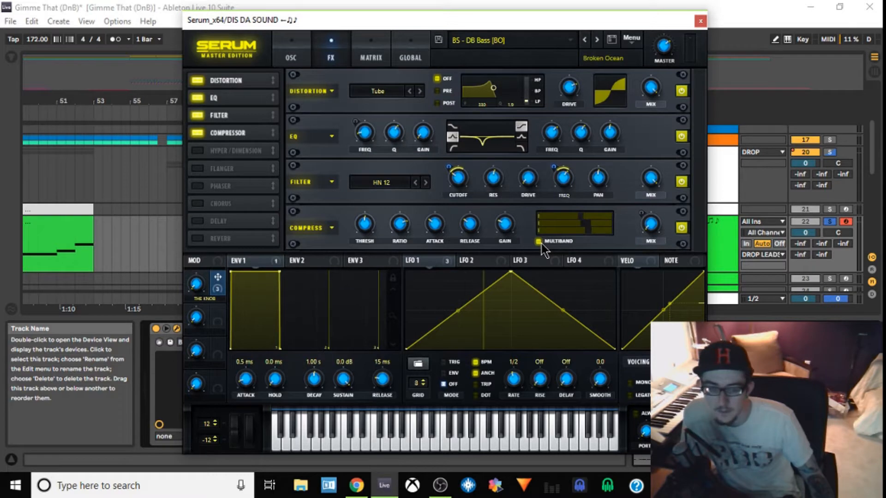
Switch on the multiband compressor and examine its bands, gain and the envelope 1 modulation on its mix.
mouse_move(587, 217)
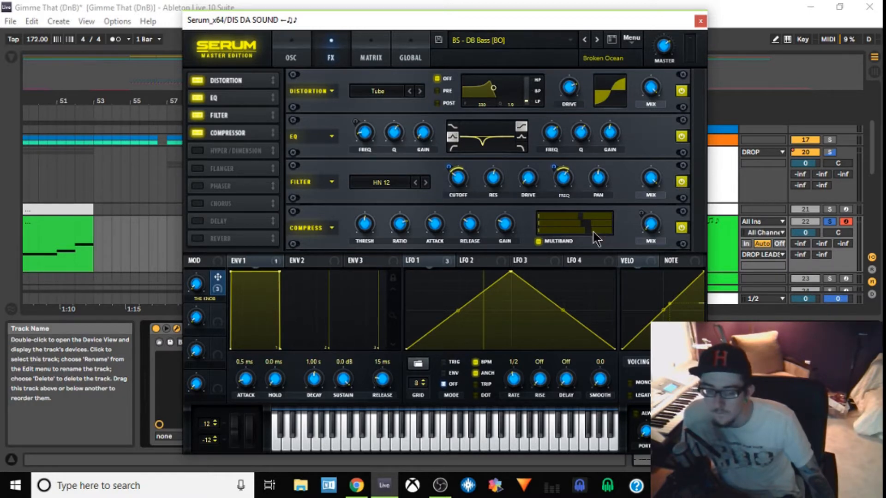
mouse_move(511, 225)
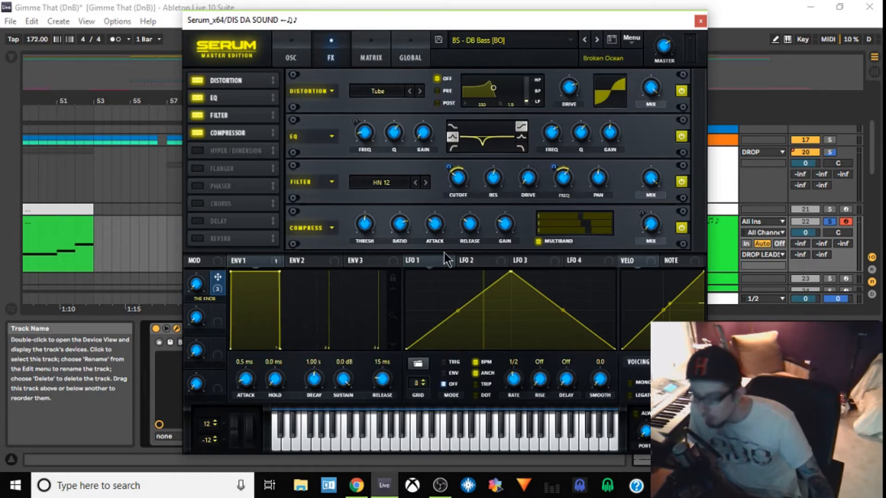
mouse_move(259, 260)
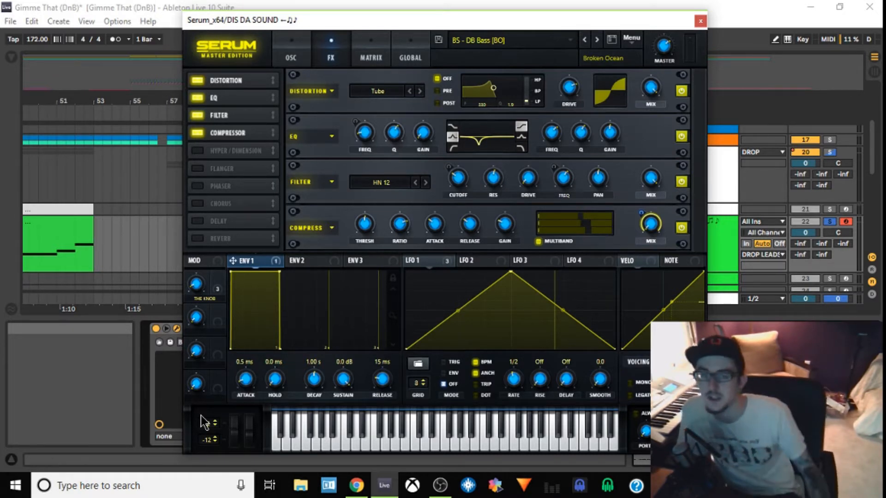
Close the DIS DA SOUND track's synth window and re-enable the overridden automation in the arrangement.
left_click(278, 54)
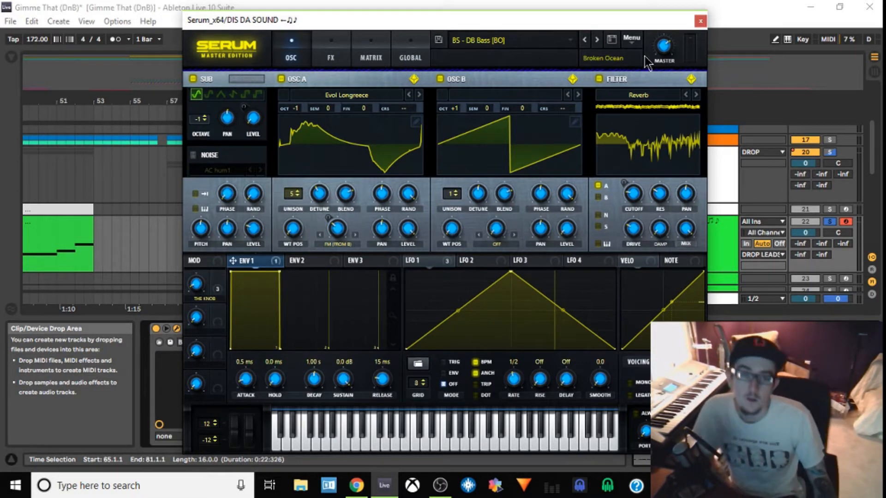
left_click(700, 23)
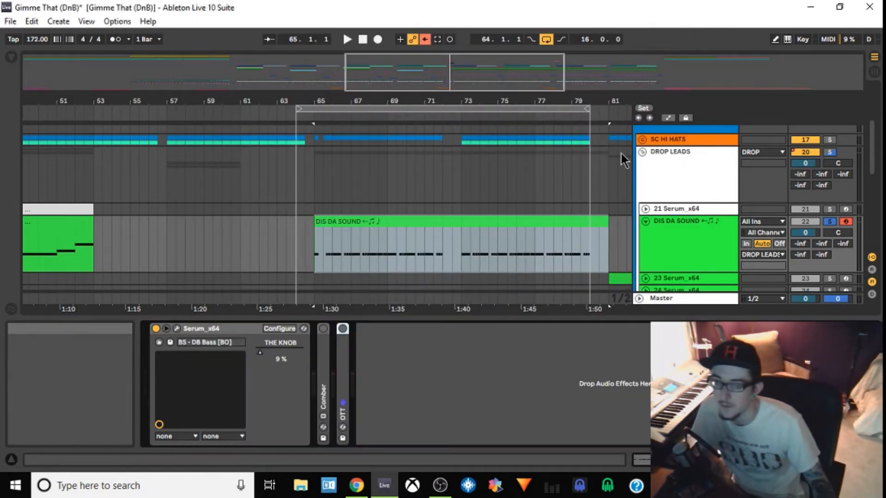
left_click_drag(547, 318, 532, 494)
mouse_move(574, 72)
left_mouse_down()
mouse_move(594, 69)
mouse_move(582, 65)
left_mouse_up()
left_click(425, 41)
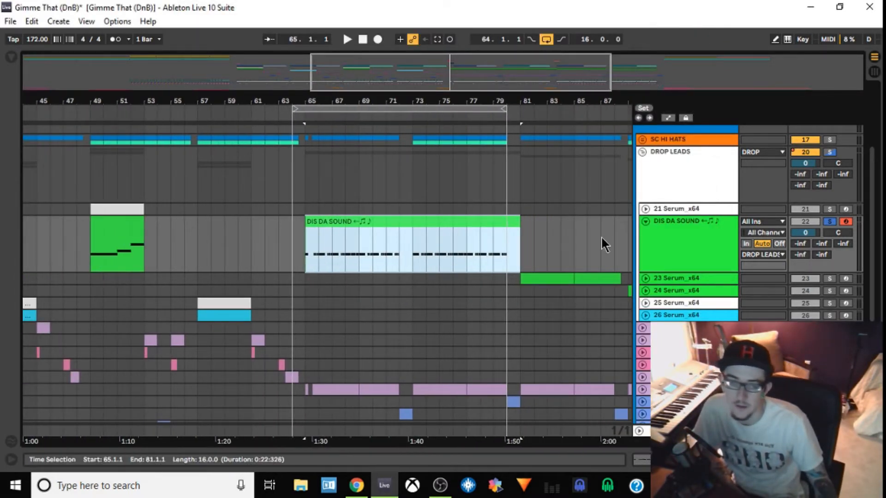
Unfold track 23, examine the oscillator settings in its Serum instance, and close the synth window.
left_click(646, 278)
left_click(661, 278)
left_click(660, 279)
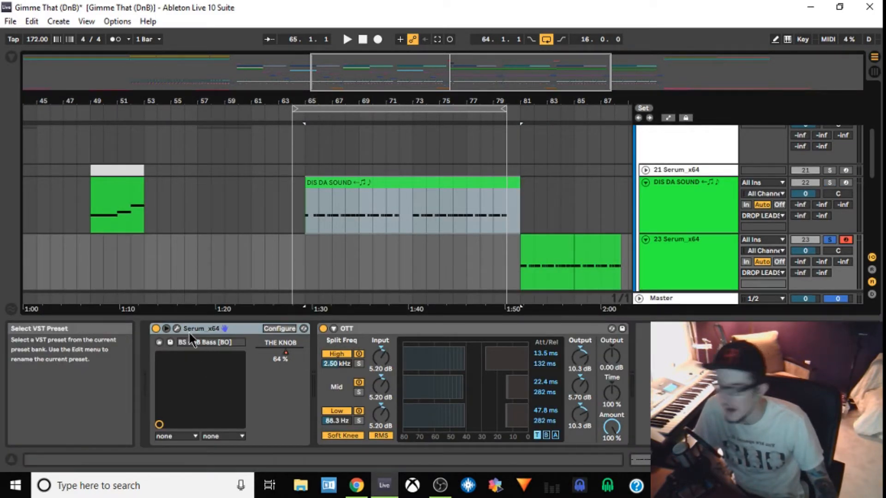
left_click(177, 328)
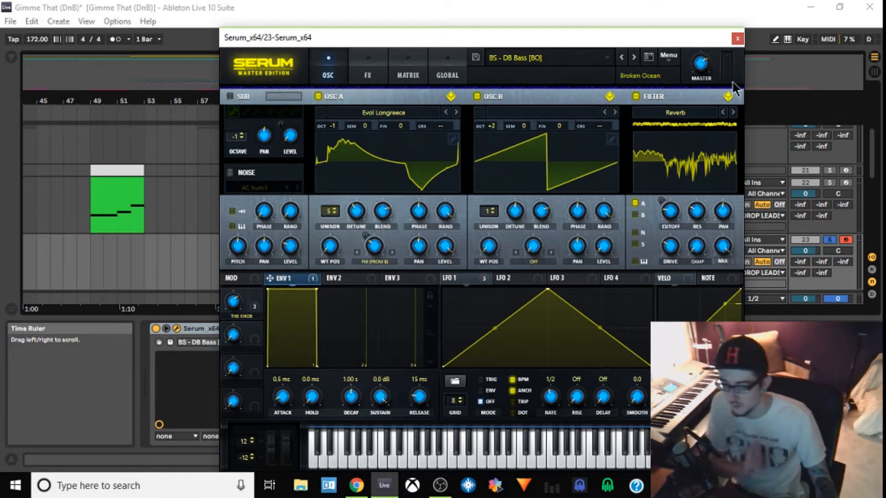
left_click(741, 36)
Turn off the solo on track 23 and play the full mix from its first clip at bar 81.
left_click(502, 227)
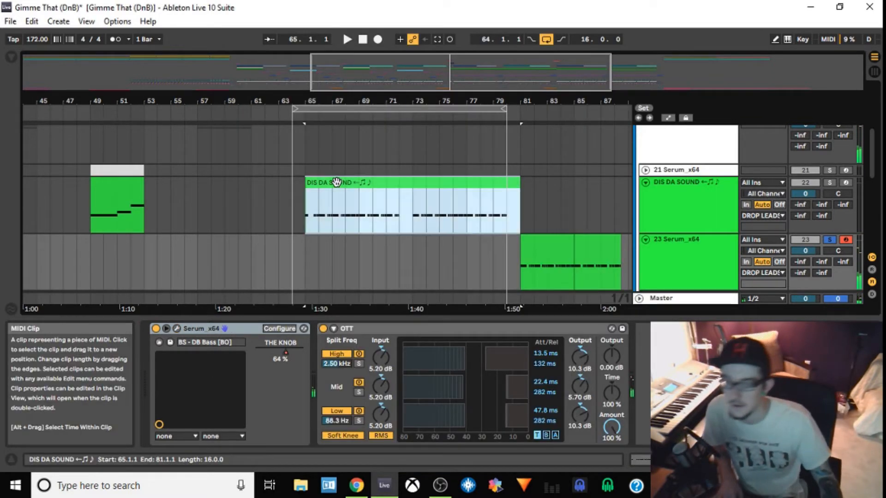
left_click(829, 239)
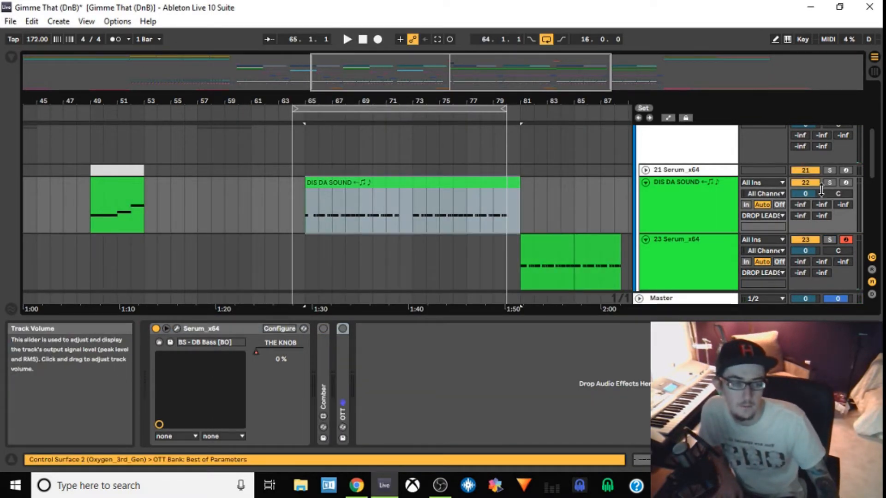
key("space")
left_click(594, 254)
key("space")
left_click(543, 251)
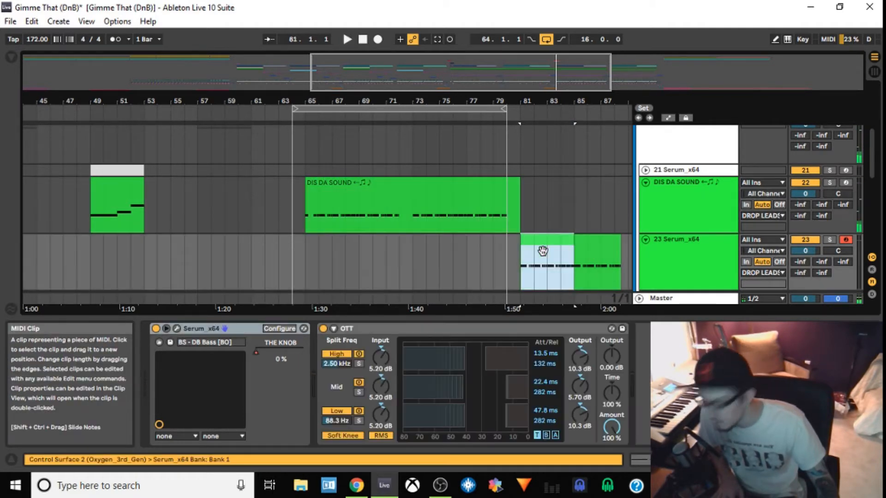
key("space")
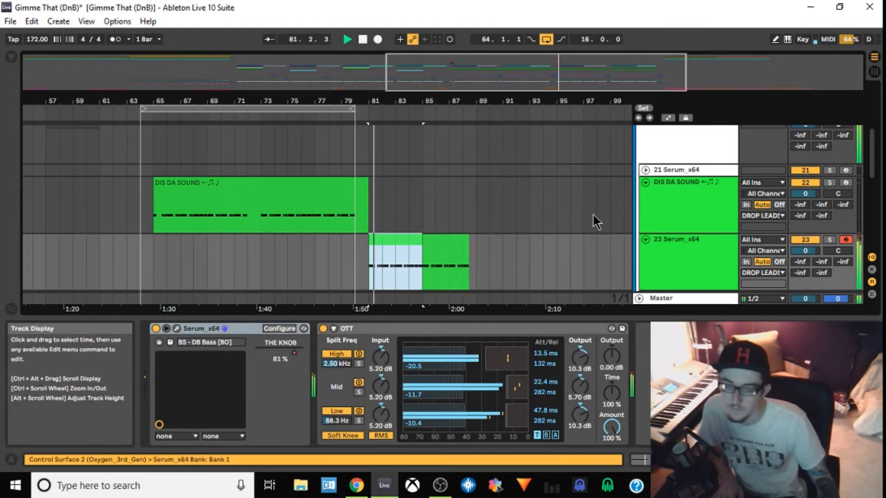
Solo tracks 23 and 24 together.
scroll(581, 233, "down", 2)
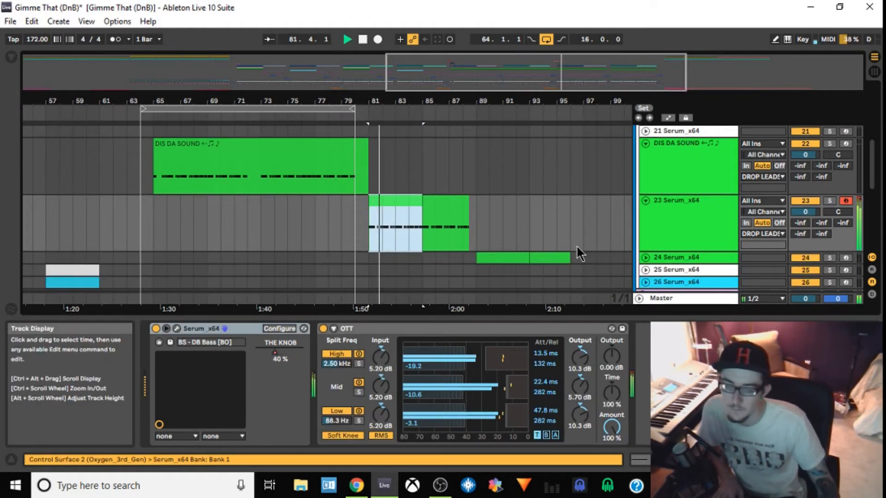
left_click(830, 200)
left_click(830, 257)
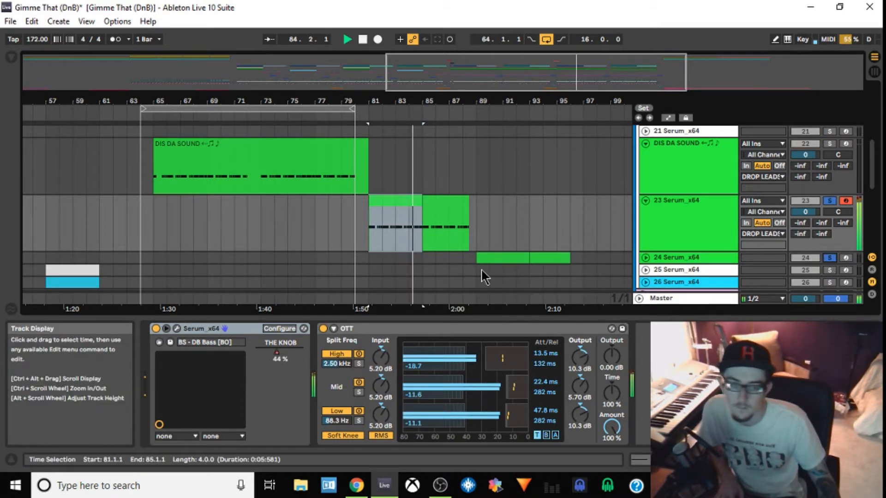
Play the soloed tracks from bar 89 to hear track 24's clip, and fold track 23.
key("space")
left_click(476, 233)
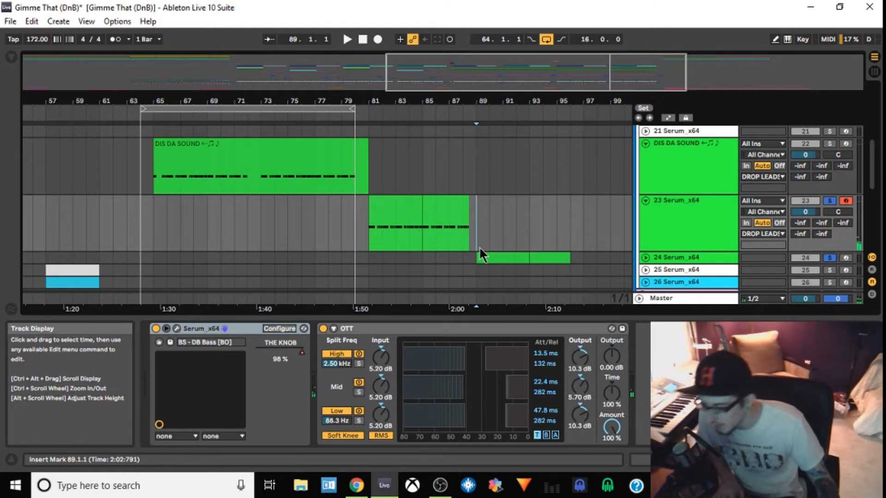
key("space")
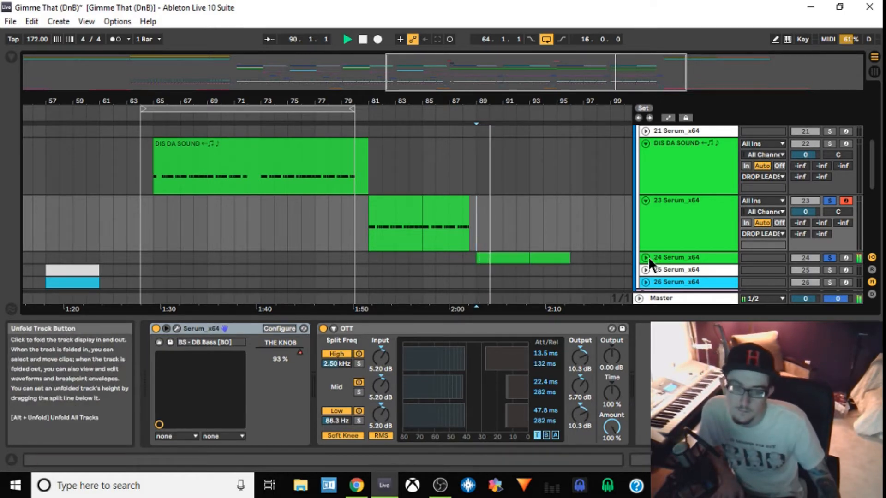
key("space")
left_click(645, 200)
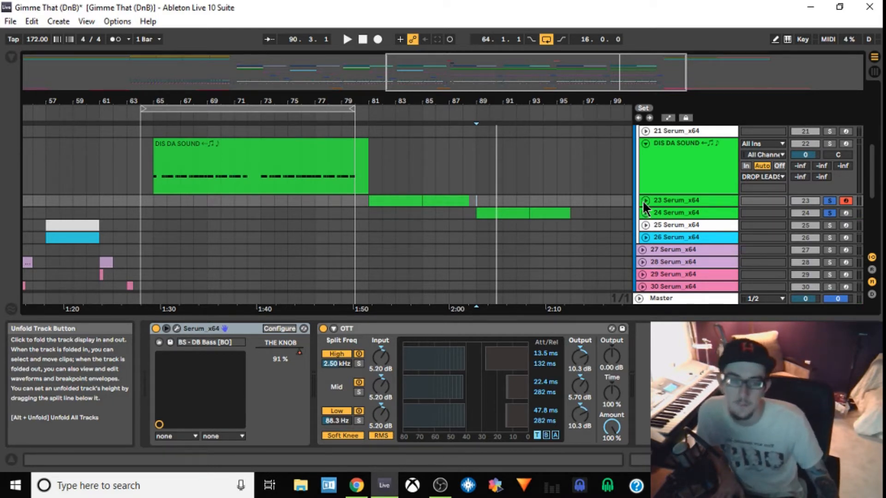
Turn off the solos on tracks 23 and 24 and solo the DIS DA SOUND track instead.
left_click(644, 200)
left_click(644, 200)
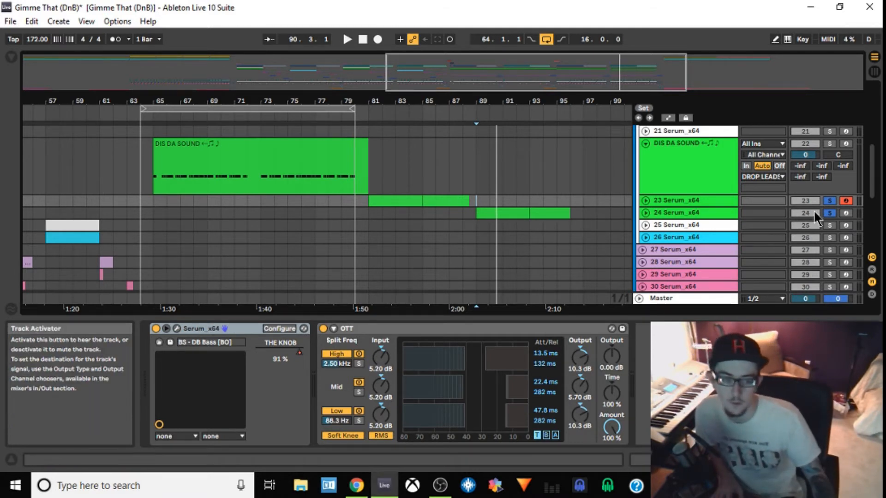
left_click(829, 201)
left_click_drag(586, 77, 538, 80)
left_click(673, 155)
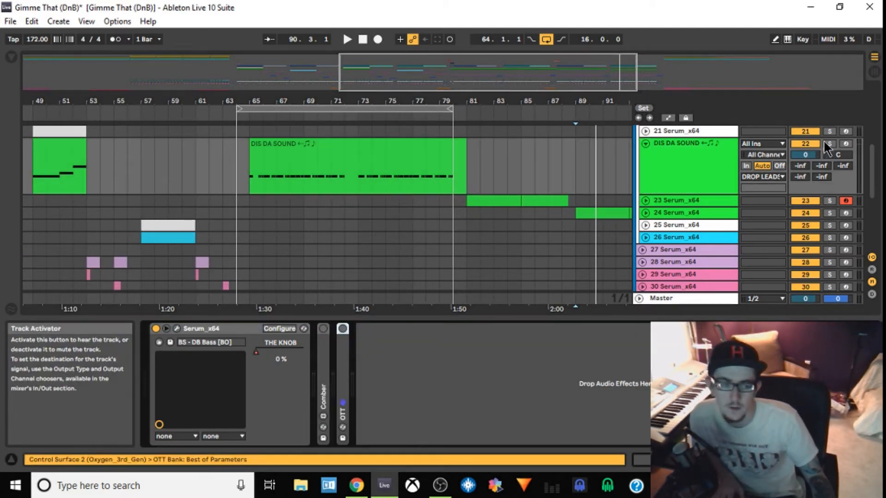
left_click(829, 143)
Unfold the Comber device on the DIS DA SOUND track and switch it on.
left_click(329, 353)
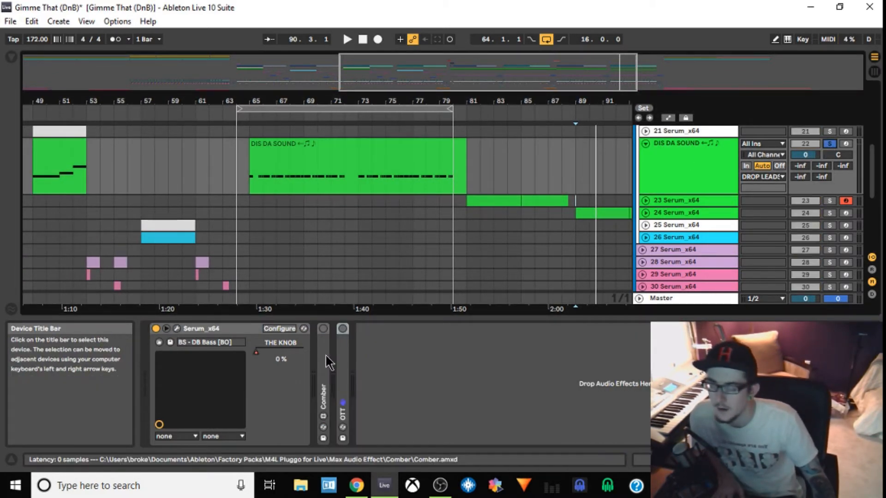
double_click(329, 364)
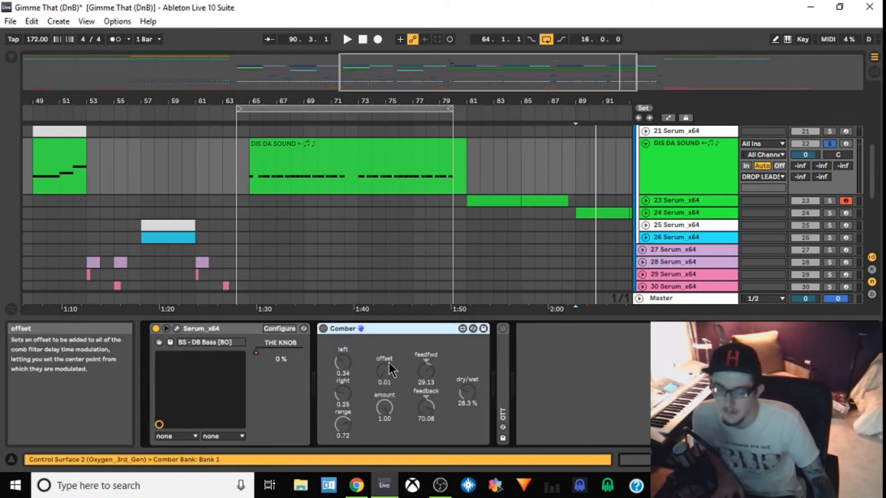
left_click(325, 329)
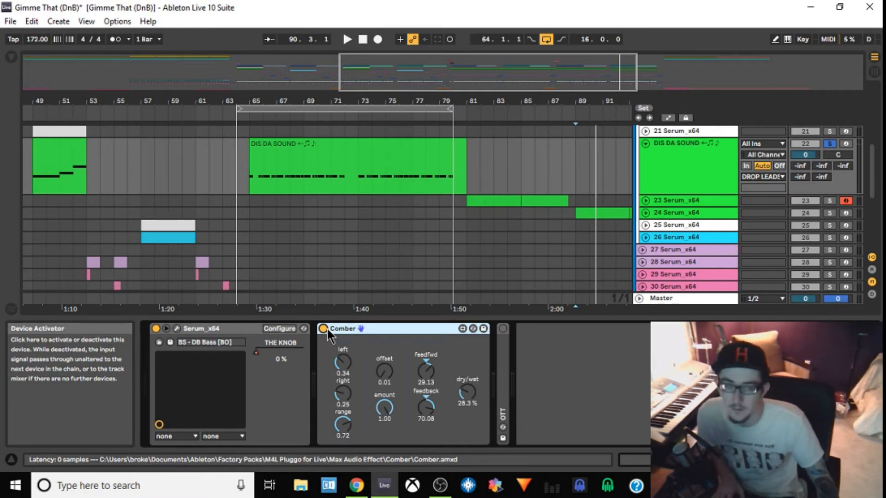
Show the browser to locate Comber.amxd among the Max for Live devices, and select the Comber device on the track.
left_click(11, 57)
left_click_drag(546, 76, 562, 76)
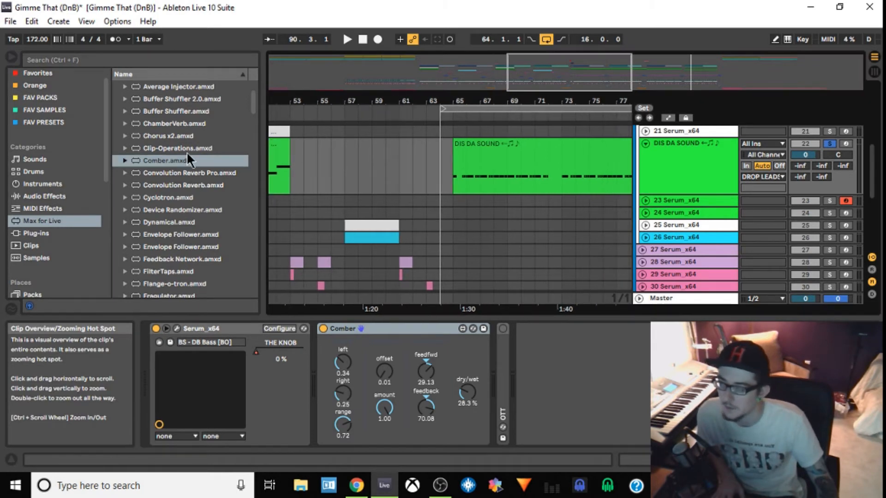
left_click(368, 330)
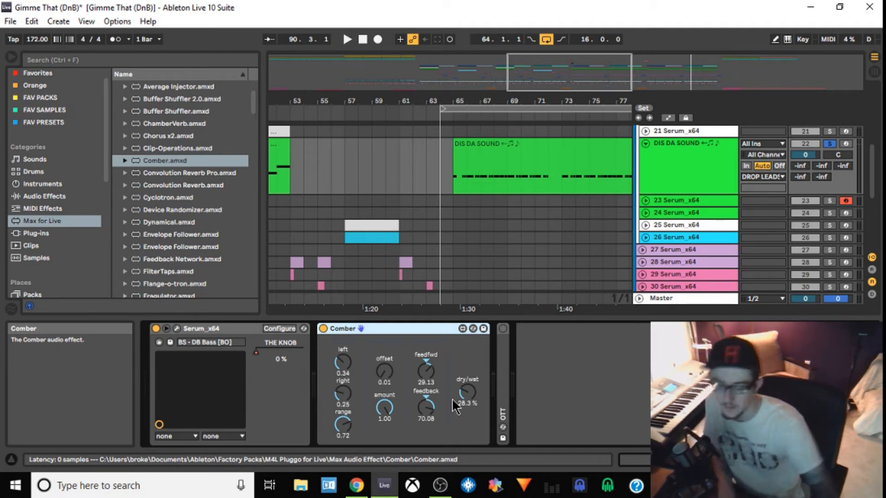
Arm the DIS DA SOUND track, audition Comber at 100% dry/wet, and bring its dry/wet back down to 27.6%.
left_click(847, 144)
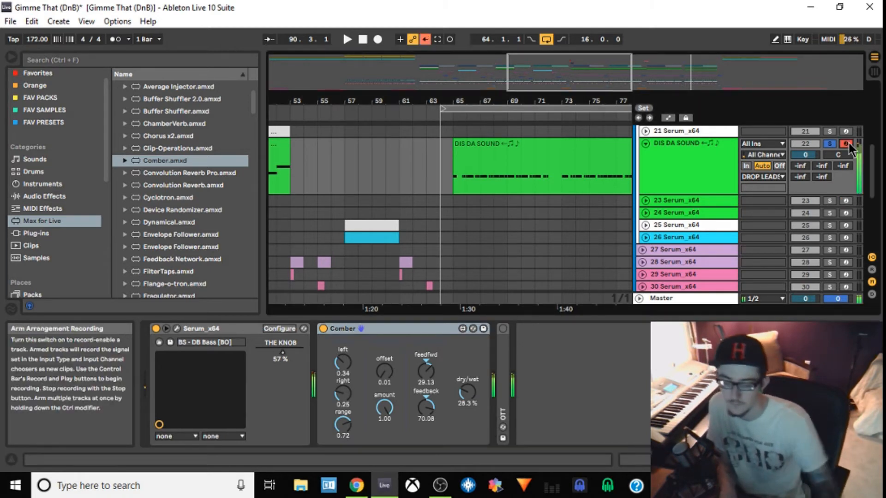
left_click_drag(473, 395, 473, 350)
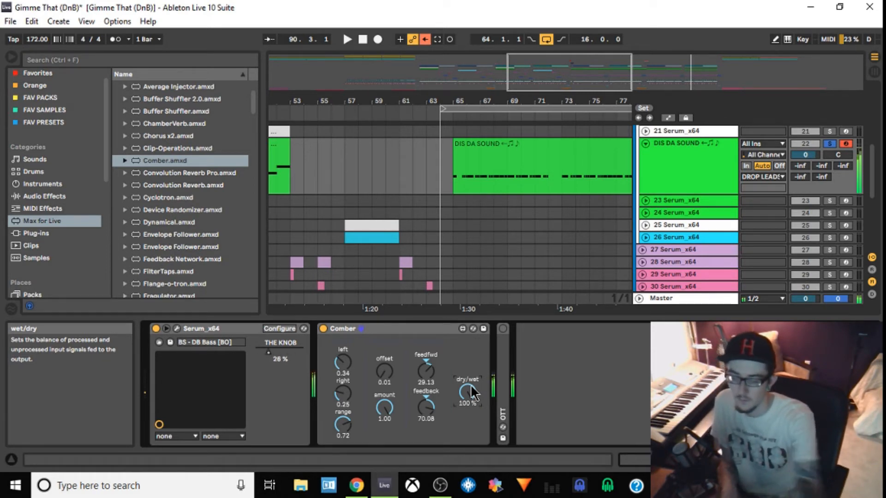
left_click_drag(472, 394, 471, 424)
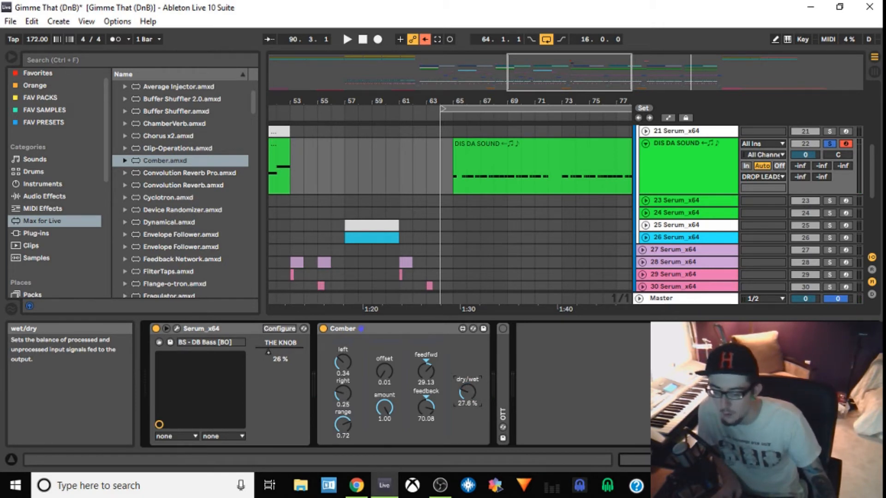
left_click_drag(470, 394, 470, 395)
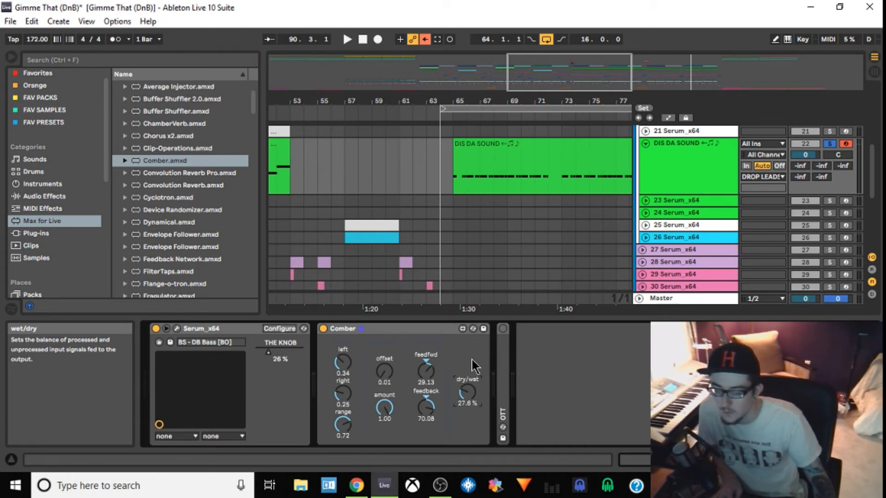
Fold Comber, unfold the OTT device to switch it on and view its settings, and fold it again.
double_click(377, 331)
double_click(342, 329)
left_click(343, 329)
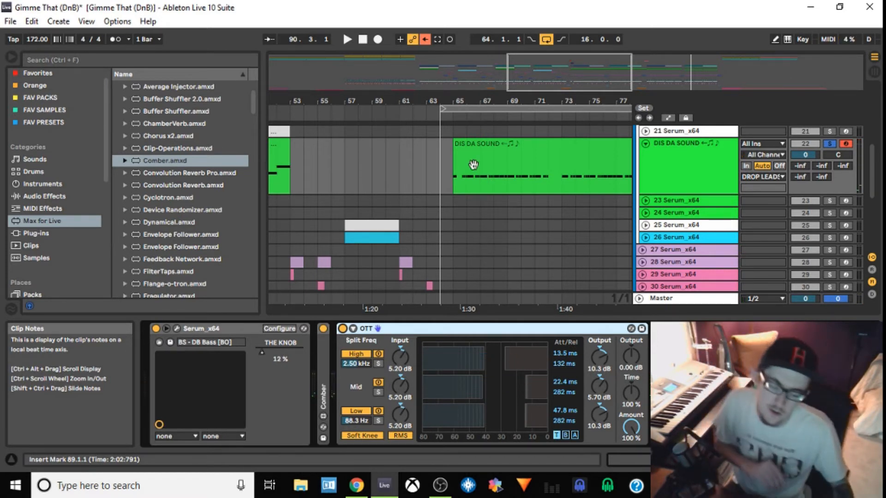
double_click(394, 328)
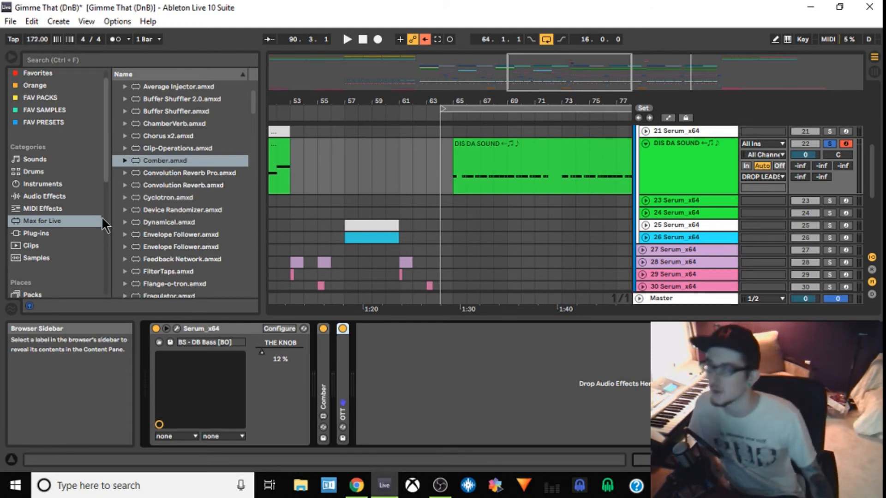
Hide the browser and the device view to enlarge the arrangement, and fold the DIS DA SOUND track.
left_click(11, 58)
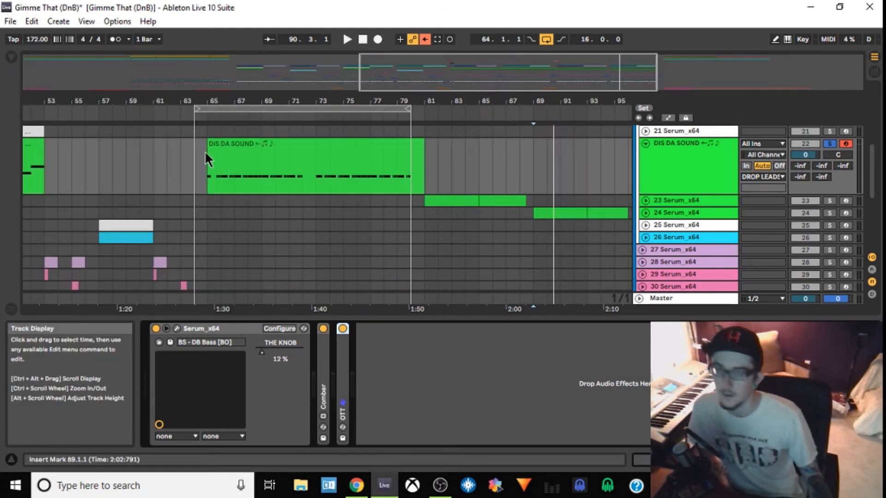
left_click_drag(596, 58, 568, 58)
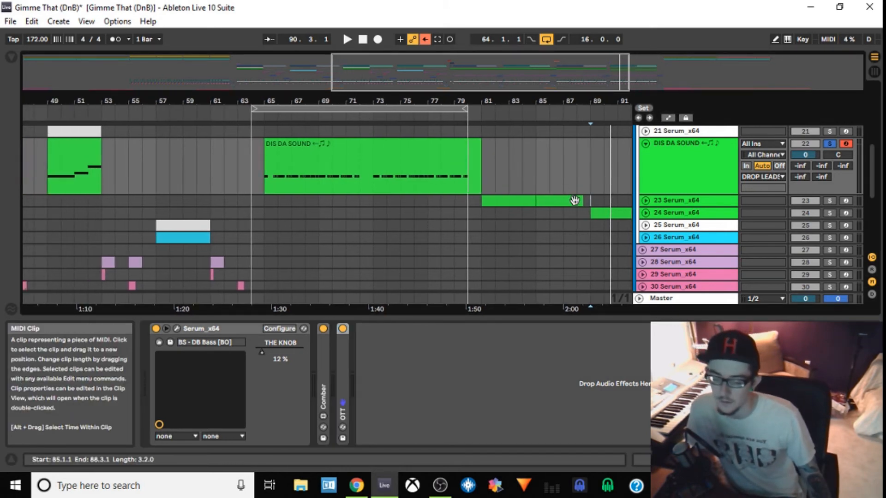
left_click_drag(380, 319, 376, 482)
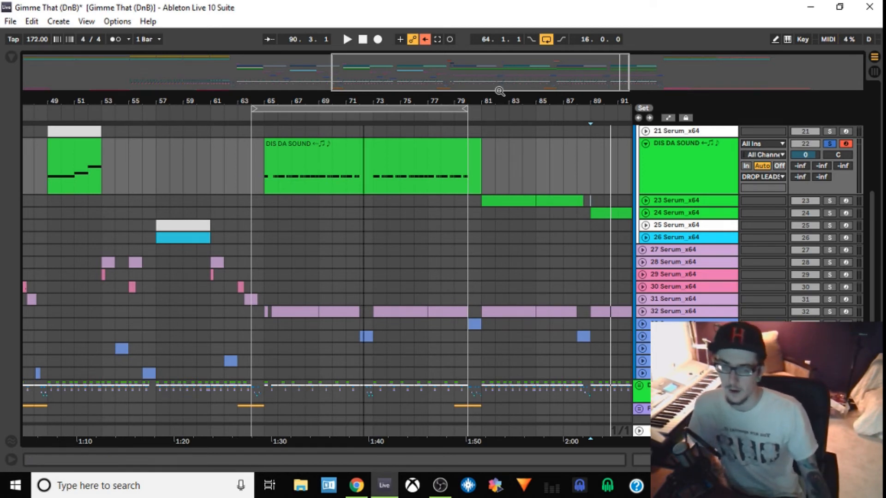
left_click_drag(500, 89, 501, 85)
left_click(646, 143)
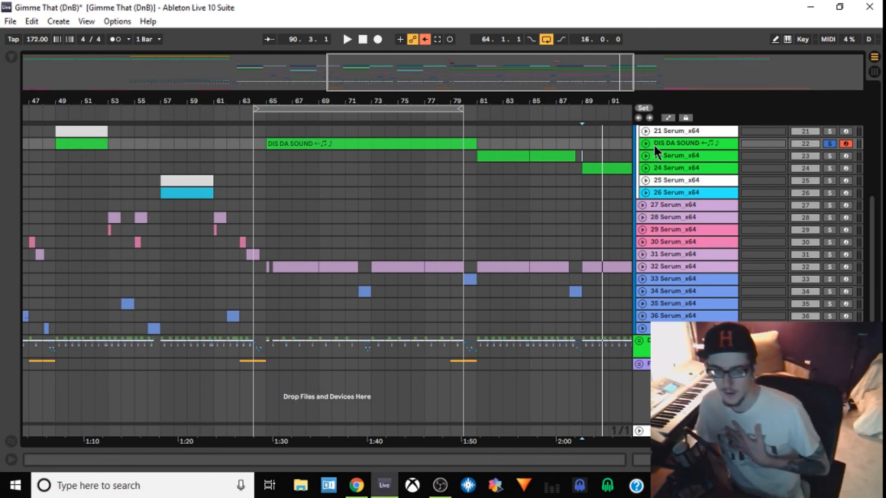
scroll(580, 173, "up", 5)
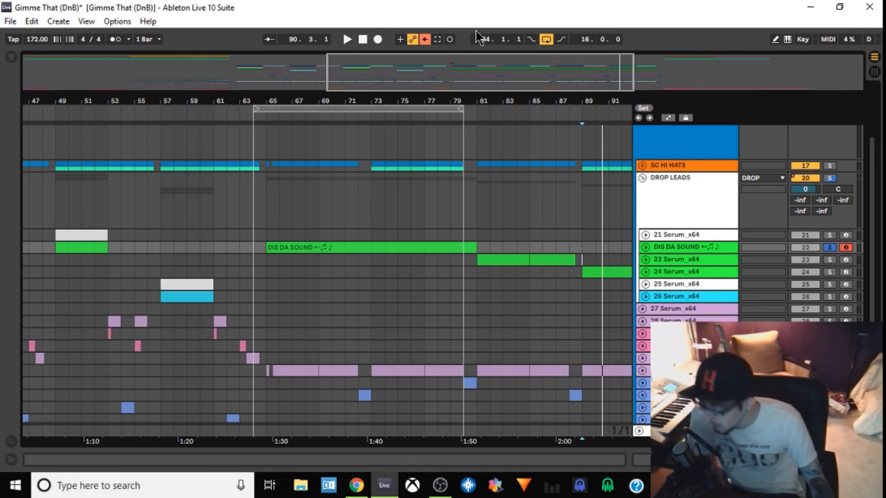
left_click_drag(504, 67, 449, 62)
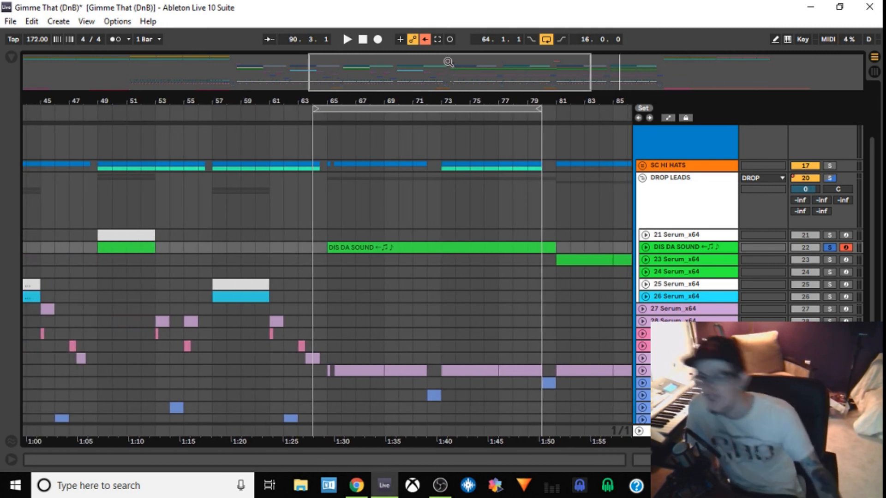